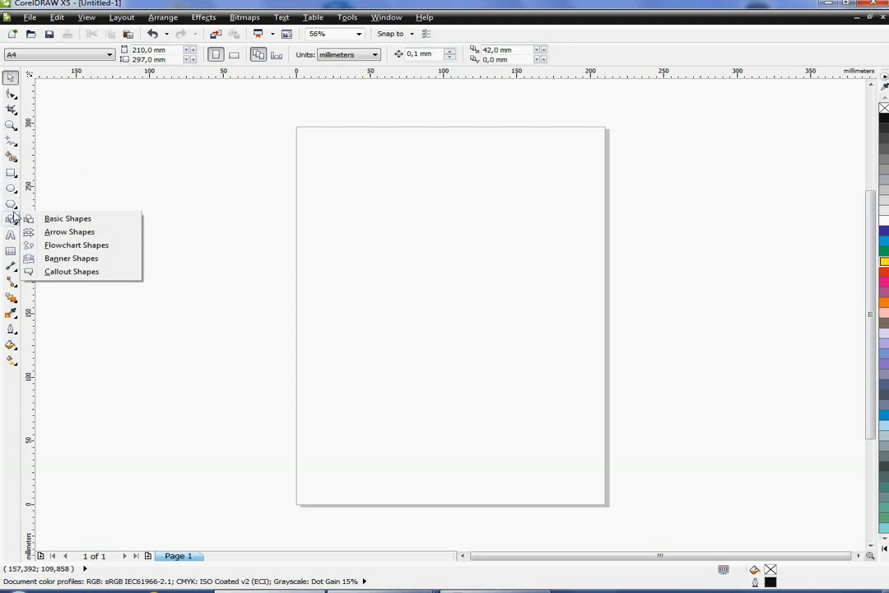
- Draw a rectangle about 146 × 140 mm on the page and fill it red
left_click(9, 174)
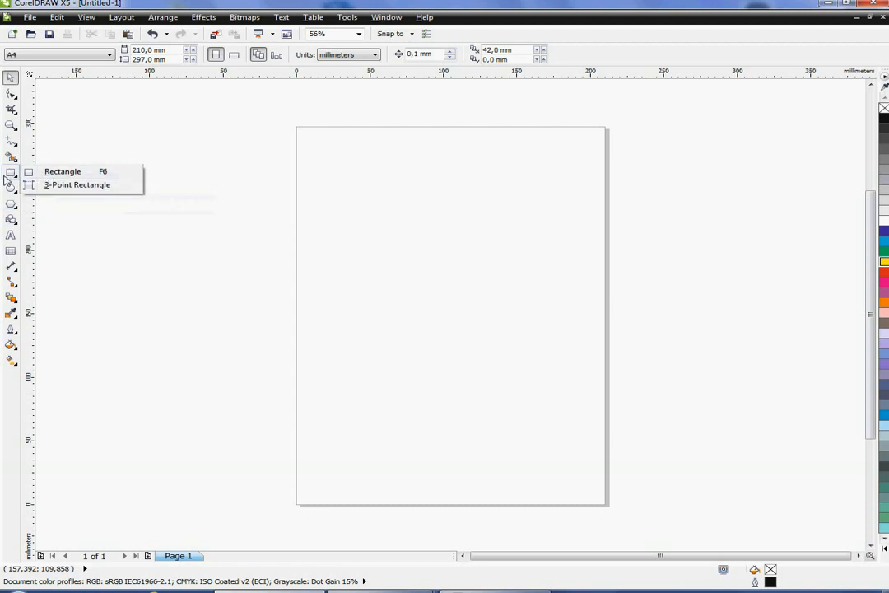
left_click(56, 173)
left_click_drag(331, 192, 550, 374)
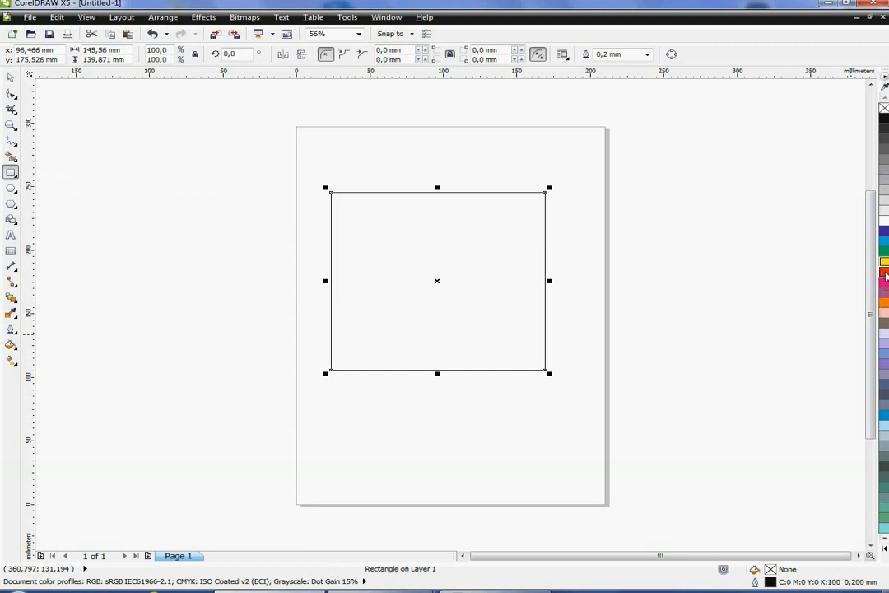
left_click(885, 273)
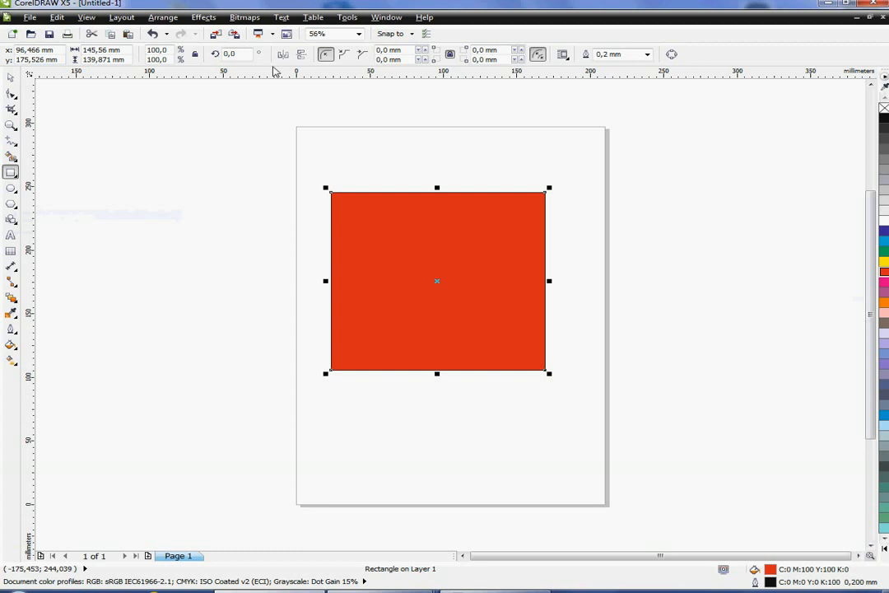
left_click(11, 188)
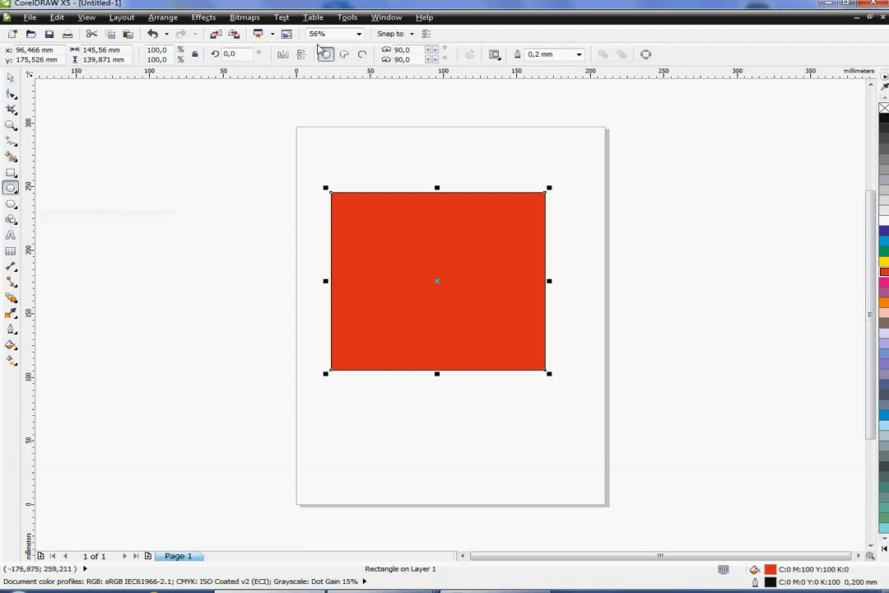
left_click(11, 203)
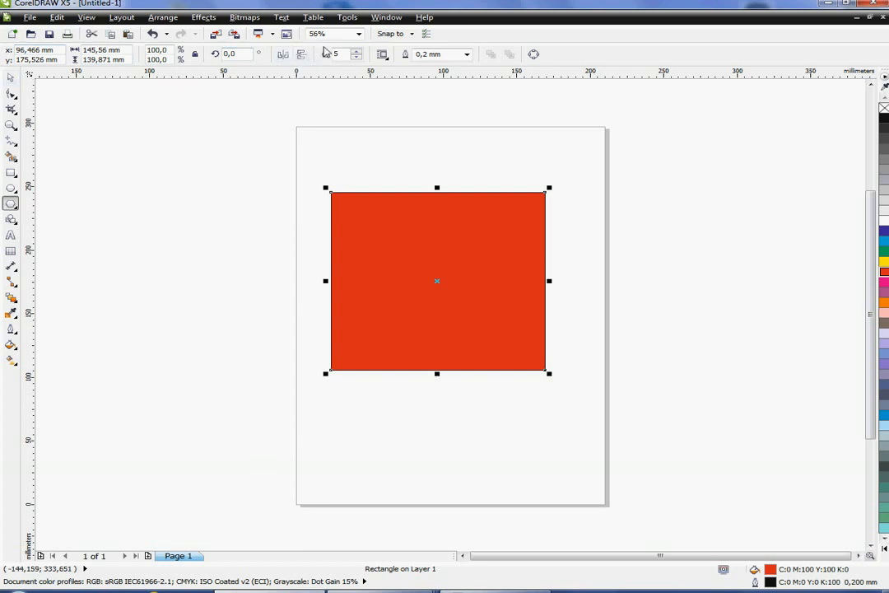
left_click(10, 188)
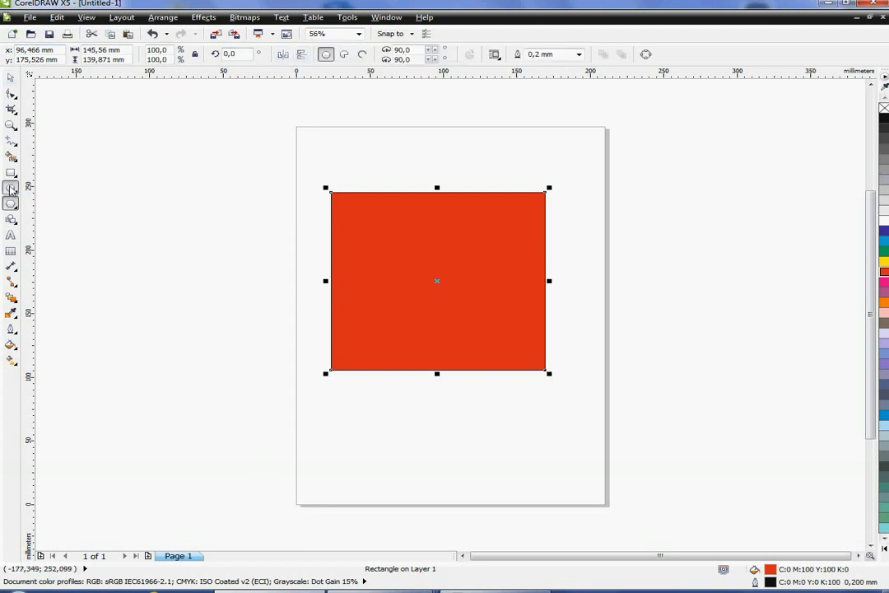
left_click(11, 172)
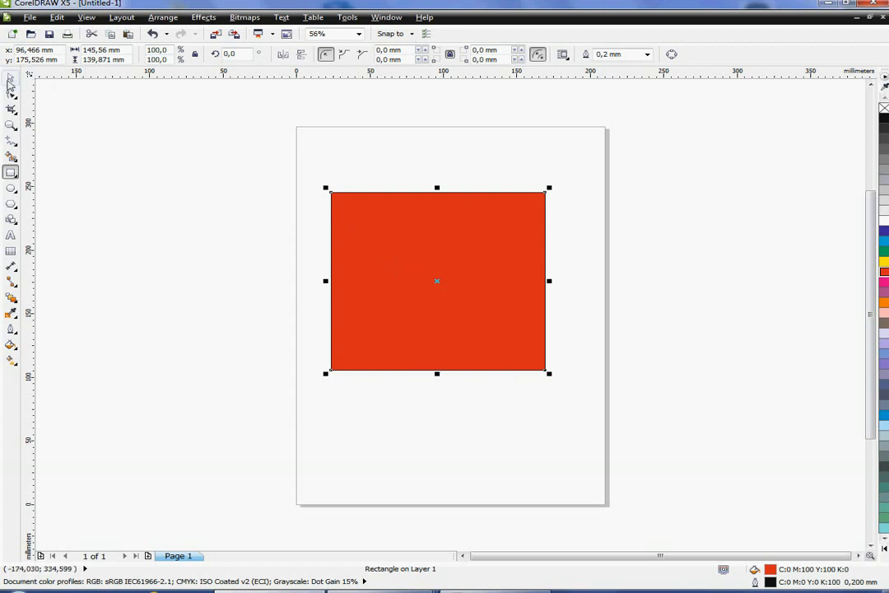
left_click(10, 76)
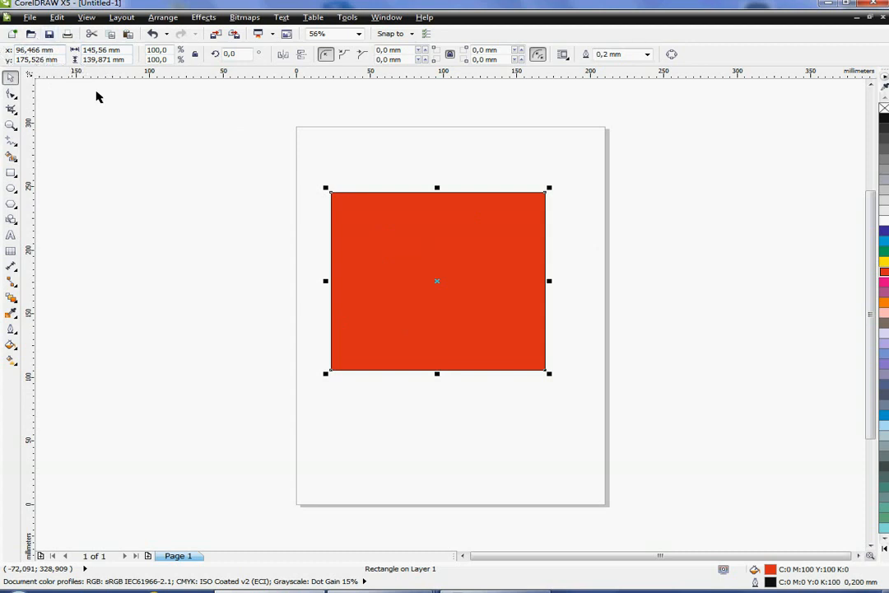
- Reposition the rectangle slightly and resize it to 150 mm wide by 160 mm tall
mouse_move(445, 291)
left_mouse_down()
mouse_move(472, 318)
mouse_move(472, 285)
mouse_move(439, 268)
mouse_move(386, 285)
mouse_move(433, 322)
mouse_move(477, 270)
mouse_move(424, 250)
mouse_move(437, 282)
left_mouse_up()
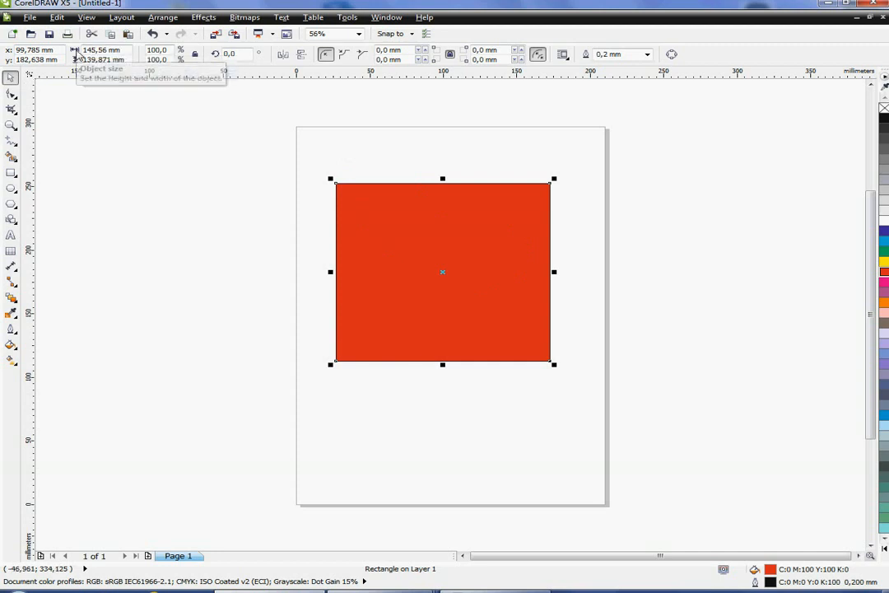
left_click(100, 50)
type("150")
key("Return")
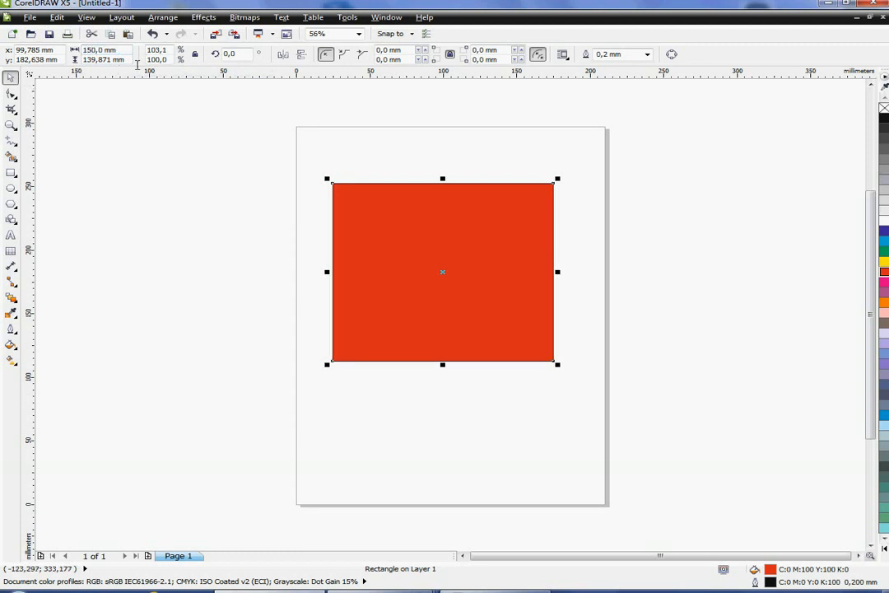
left_click_drag(123, 60, 93, 59)
type("160")
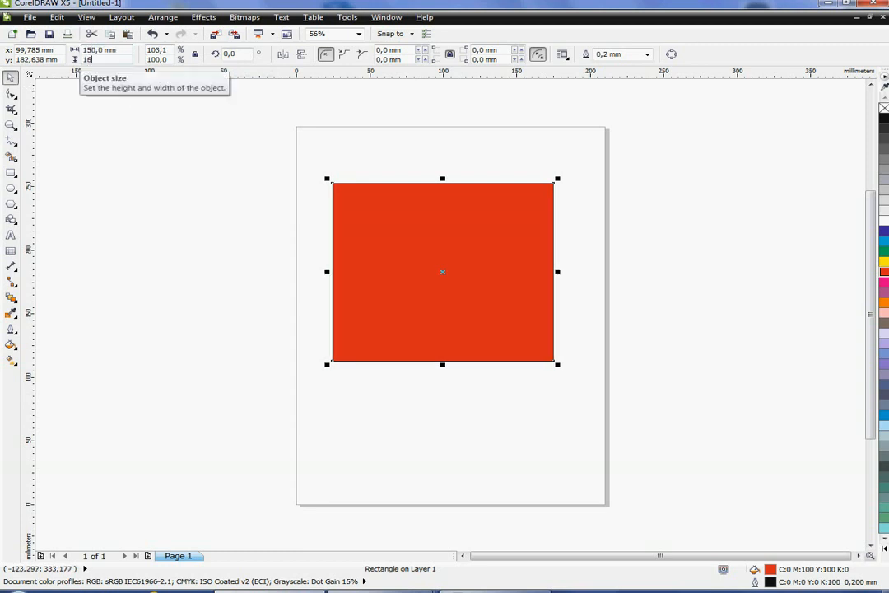
key("Return")
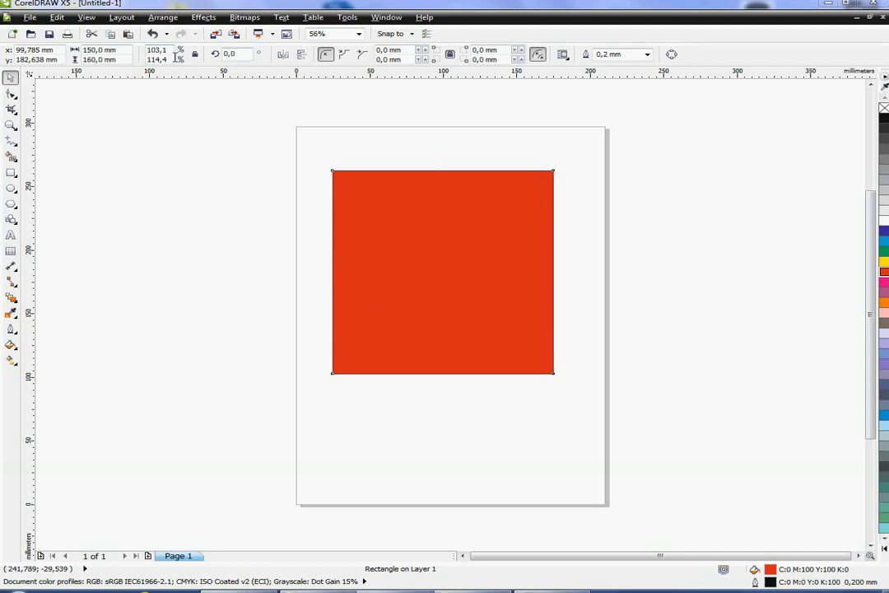
- Scale the rectangle to 50 % horizontally and vertically
left_click(158, 51)
type("50")
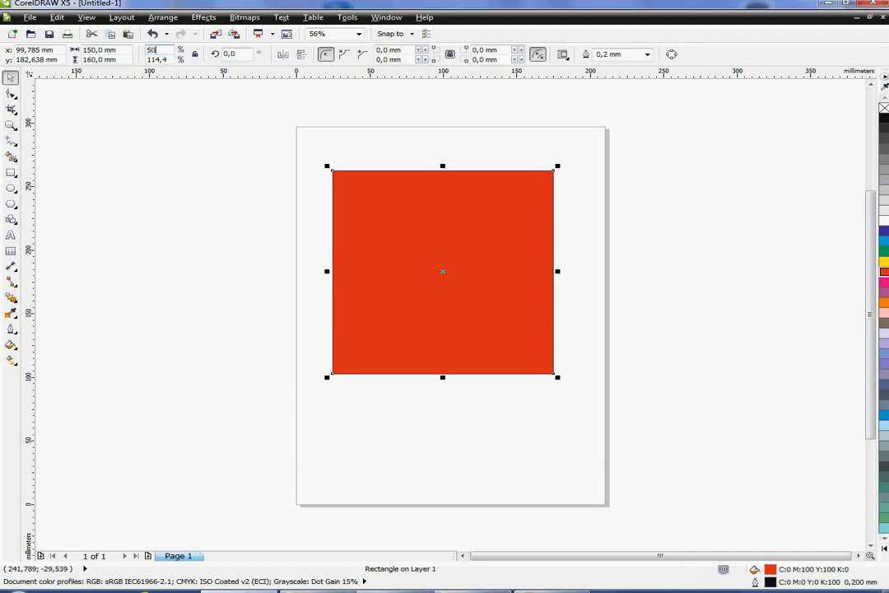
left_click(154, 61)
type("50")
key("Return")
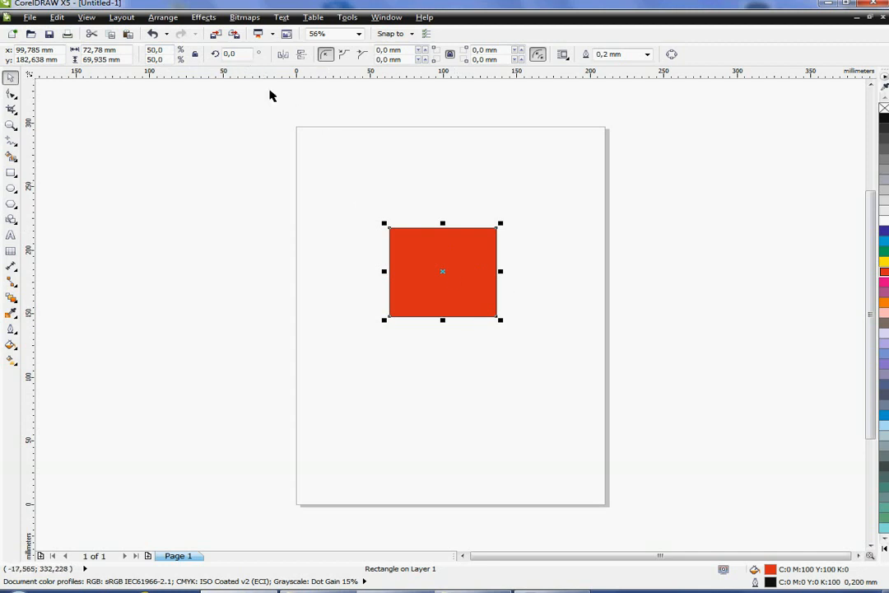
- Rotate the rectangle by 45°
left_click(222, 56)
type("45")
key("Return")
- Move the rectangle left of the page and delete it
left_click_drag(453, 275, 294, 275)
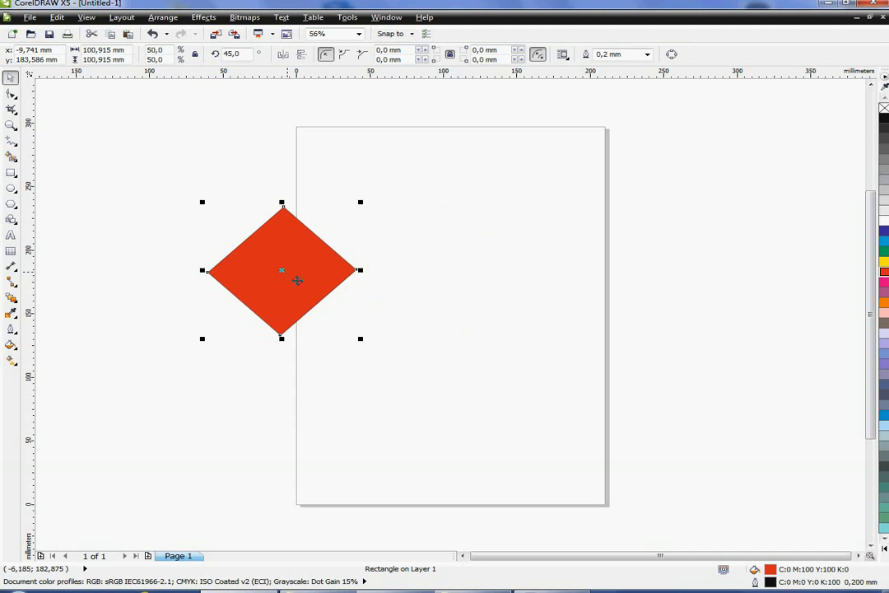
key("Delete")
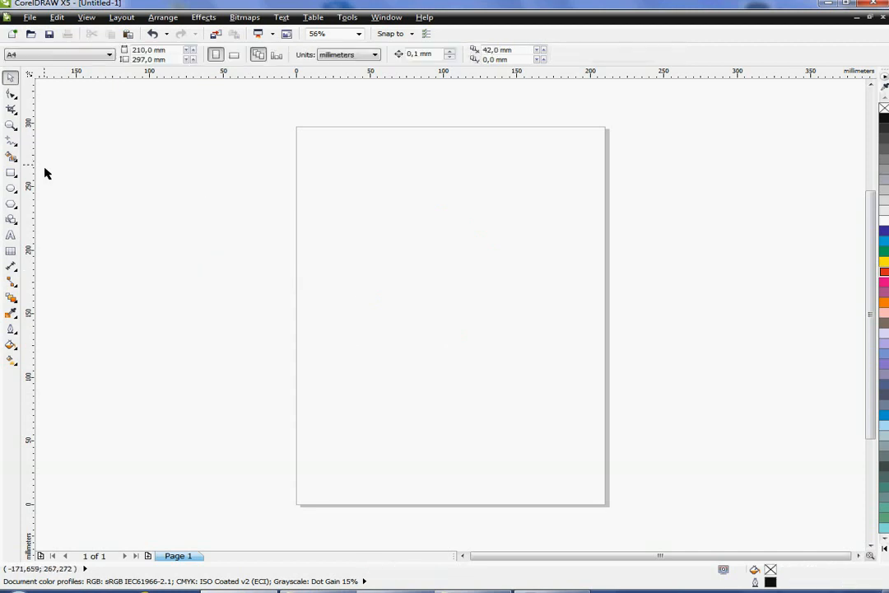
- Draw a closed freehand shape about 77 × 184 mm on the page and fill it green
left_click(10, 140)
mouse_move(354, 177)
left_mouse_down()
mouse_move(370, 237)
mouse_move(358, 375)
mouse_move(420, 410)
mouse_move(440, 237)
mouse_move(355, 178)
left_mouse_up()
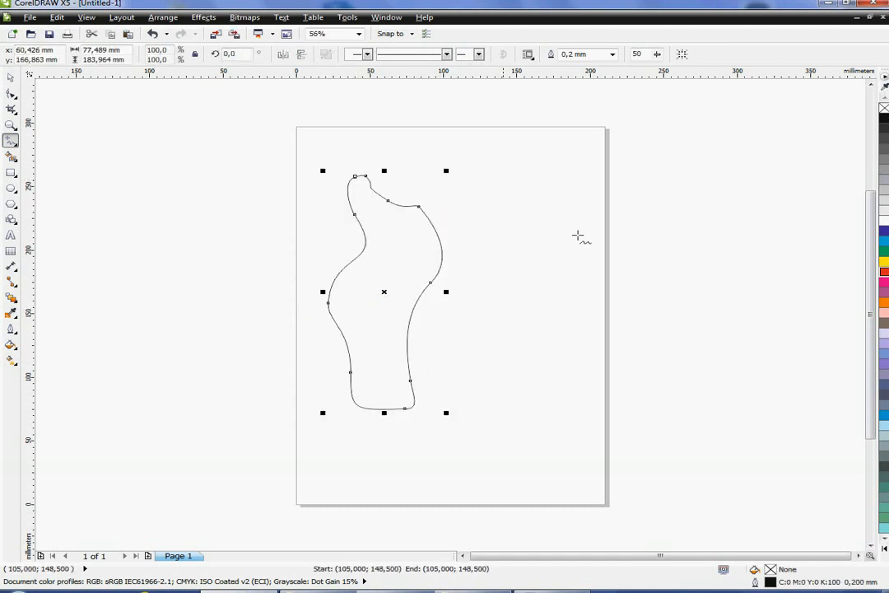
left_click(884, 251)
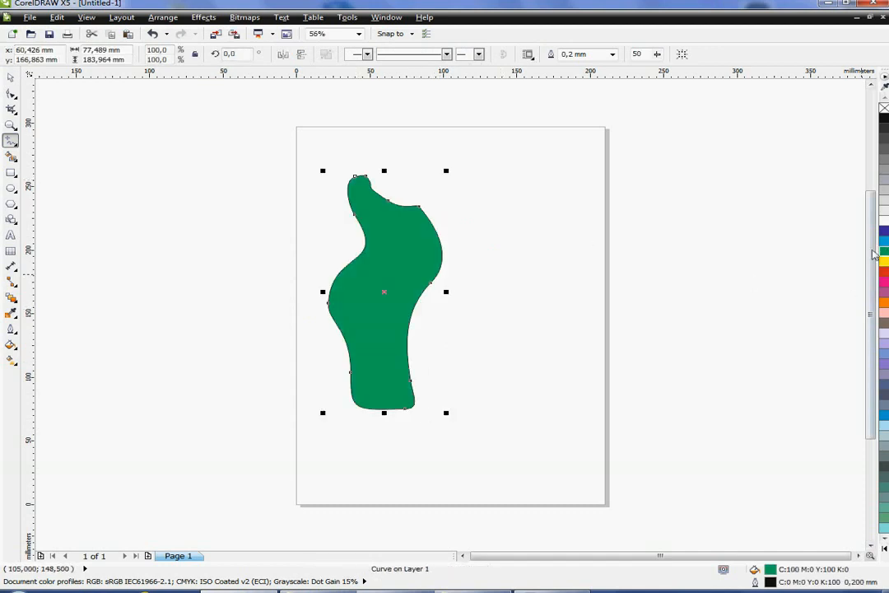
- Mirror the green shape horizontally back and forth several times
left_click(12, 78)
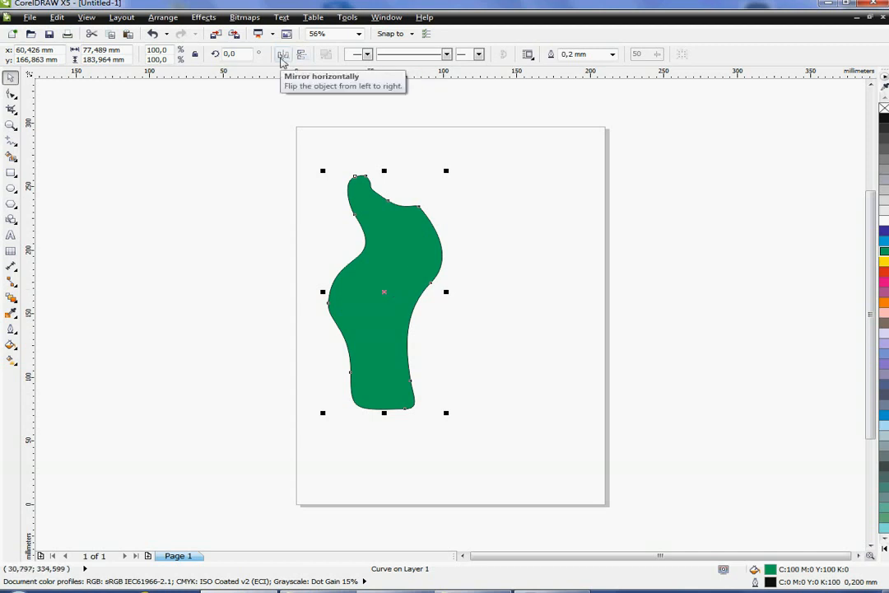
left_click(282, 57)
left_click(282, 58)
left_click(281, 58)
left_click(282, 57)
left_click(282, 58)
left_click(281, 58)
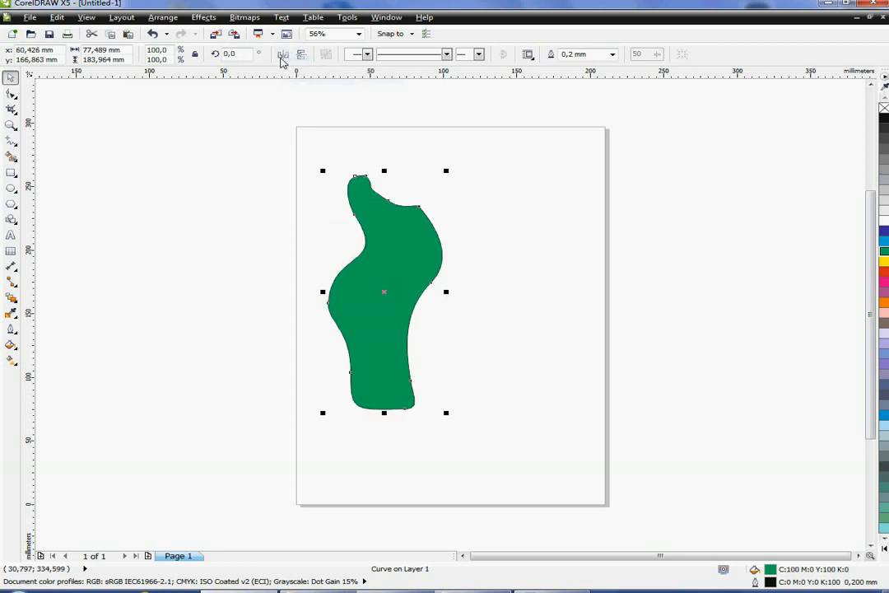
- Duplicate the green shape to the right and mirror the copy horizontally
left_click_drag(387, 298, 530, 301)
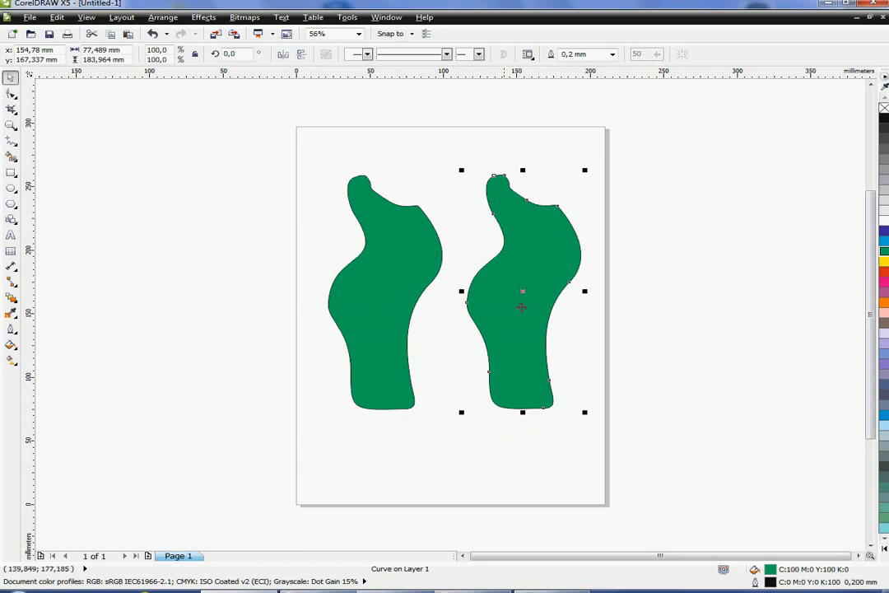
left_click(282, 54)
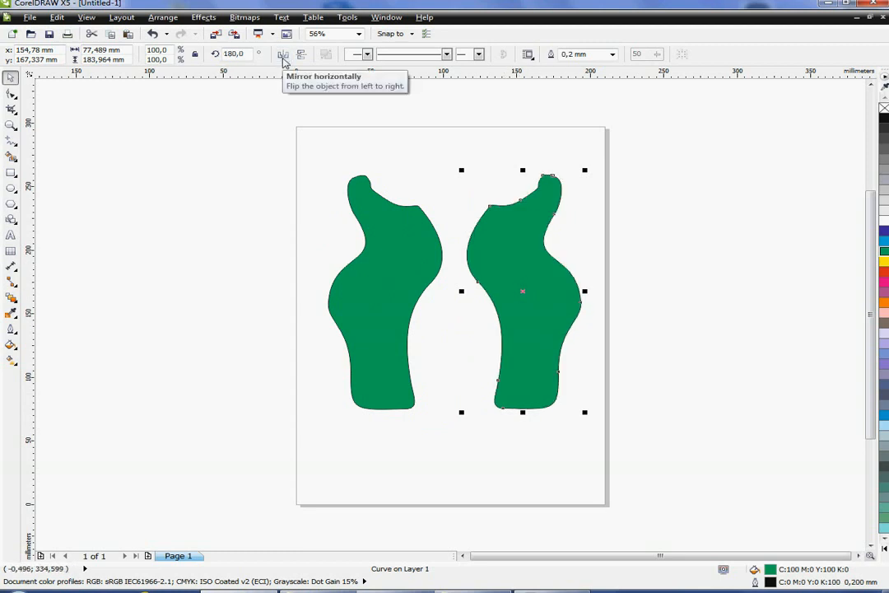
- Move both green shapes up and scale them down together to 63.5 %
left_click_drag(366, 313, 349, 267)
left_click_drag(495, 298, 514, 253)
left_click_drag(280, 125, 651, 423)
left_click_drag(609, 376, 579, 249)
- Move the left green shape to the page's upper-left corner
left_click(463, 313)
left_click_drag(460, 239, 359, 241)
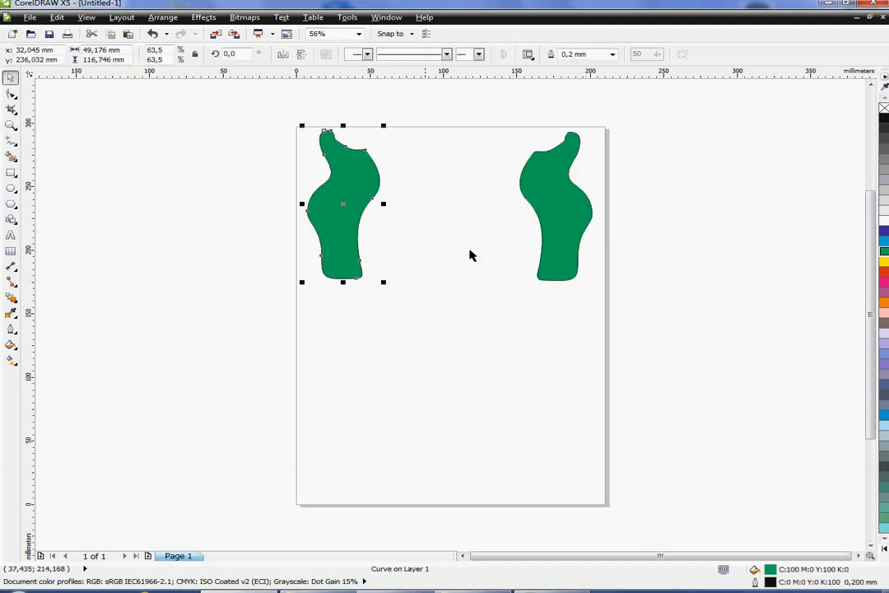
left_click(504, 402)
- Duplicate both green shapes to the bottom of the page and mirror the copies vertically
left_click_drag(271, 116, 671, 304)
left_click_drag(456, 210, 459, 429)
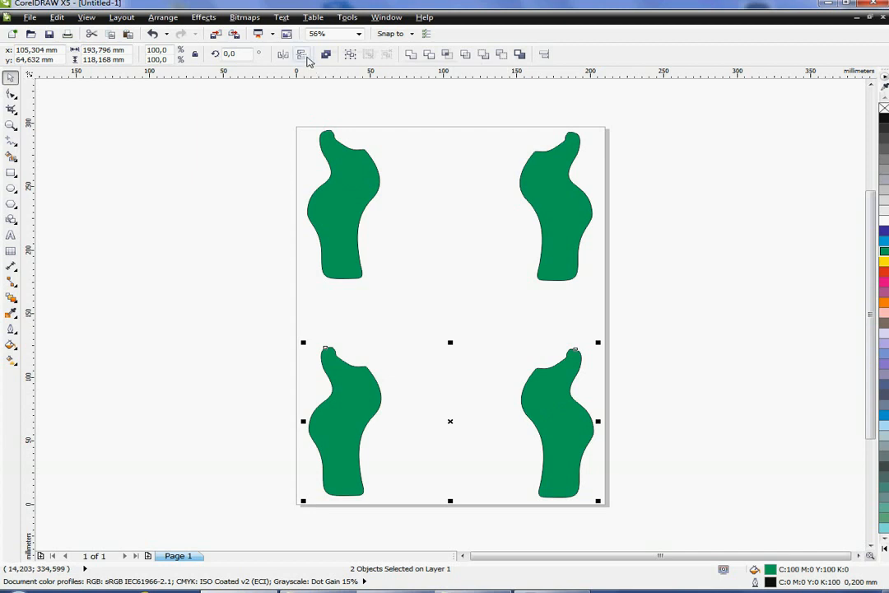
left_click(304, 57)
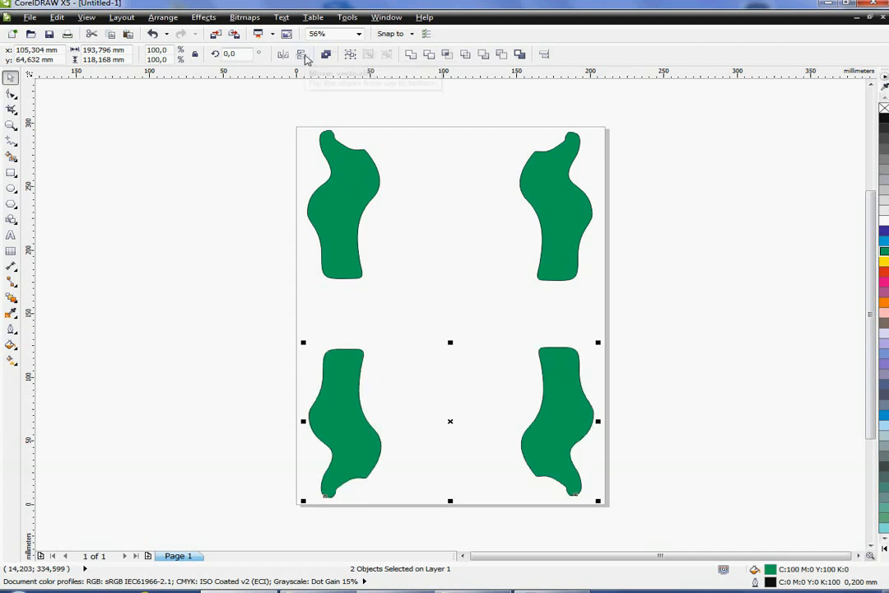
left_click(663, 335)
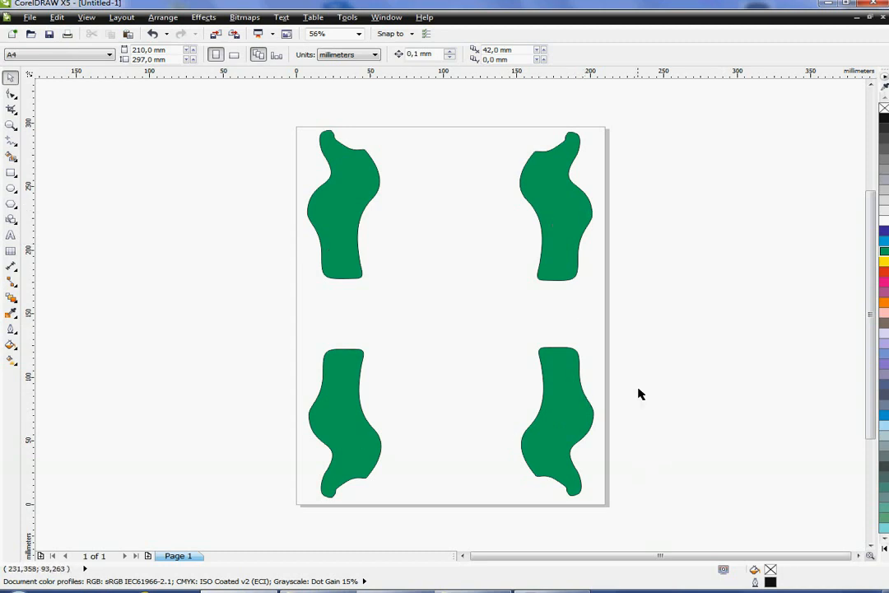
- Draw a rectangle about 93 × 107 mm beside the page and fill it red
left_click(354, 222)
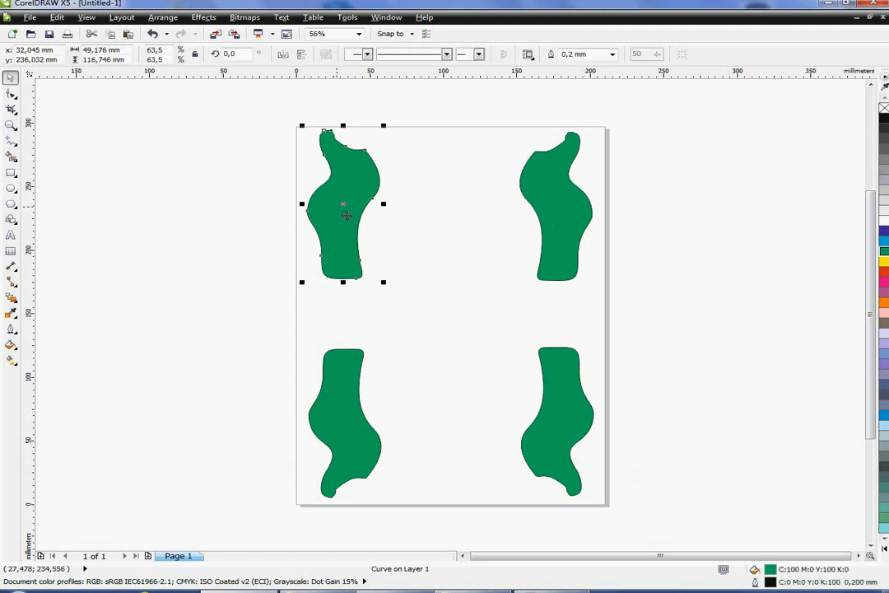
left_click(82, 220)
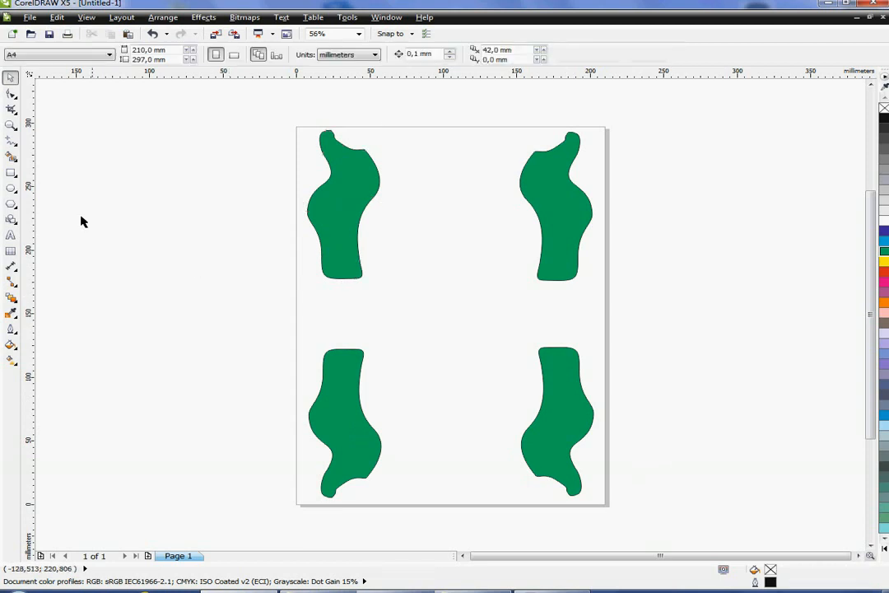
left_click(11, 172)
mouse_move(93, 163)
left_mouse_down()
mouse_move(127, 294)
mouse_move(231, 300)
left_mouse_up()
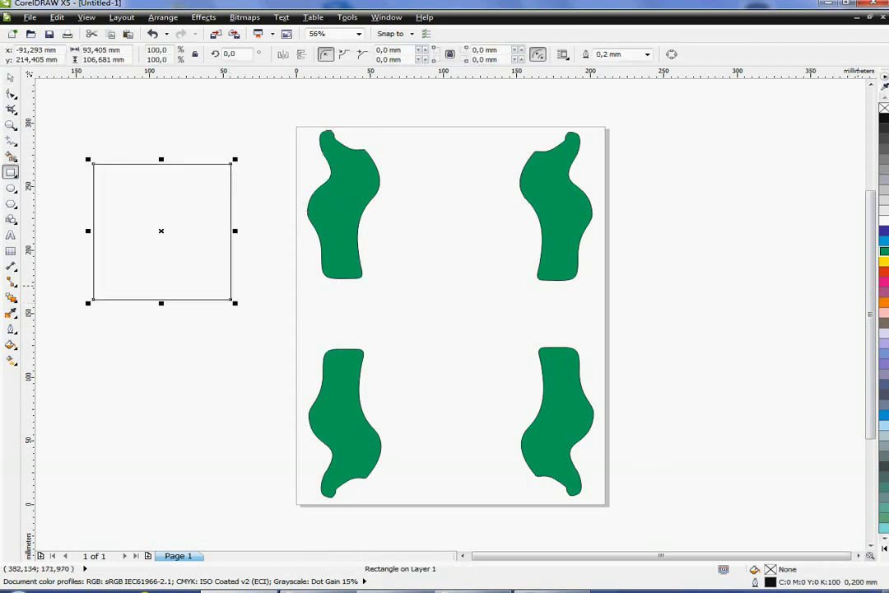
left_click(884, 271)
- Draw an ellipse about 72 × 76 mm below the red rectangle and fill it lavender
left_click(12, 188)
left_click_drag(107, 344, 223, 449)
left_click(883, 335)
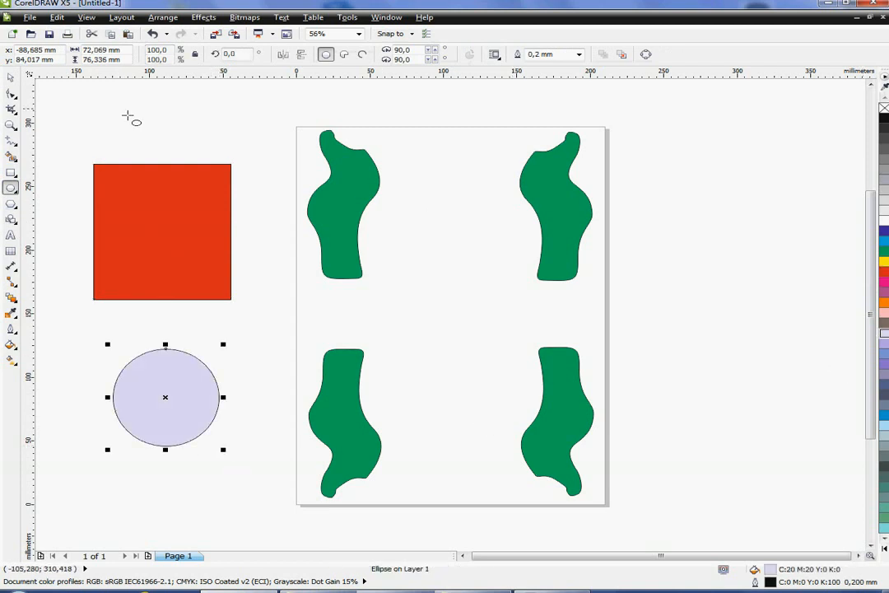
- Select and delete all four green shapes on the page
left_click(11, 77)
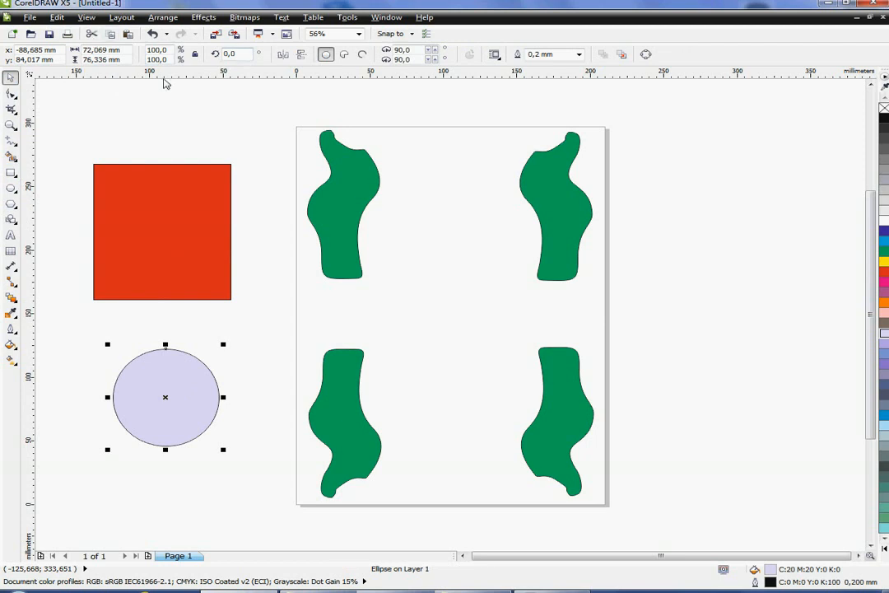
left_click(204, 254)
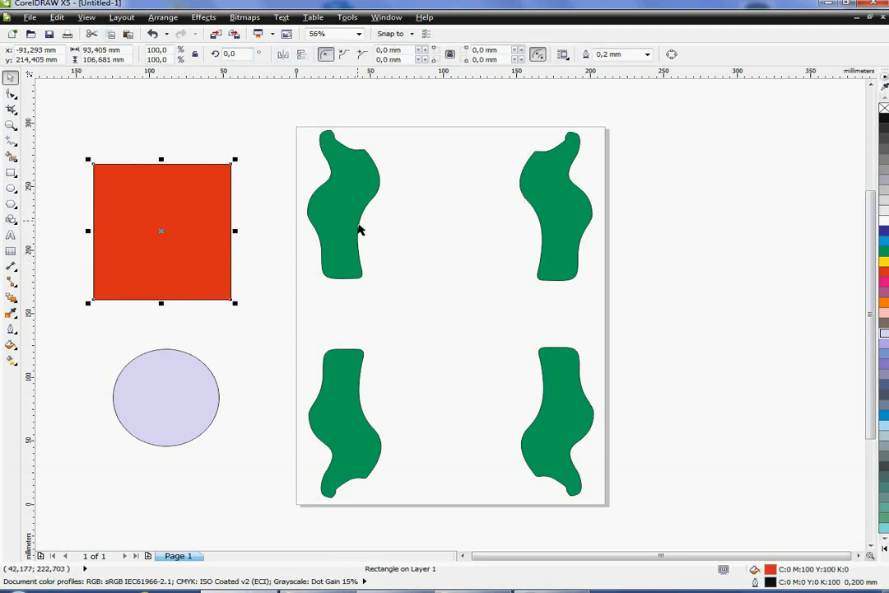
left_click_drag(657, 128, 277, 526)
key("Delete")
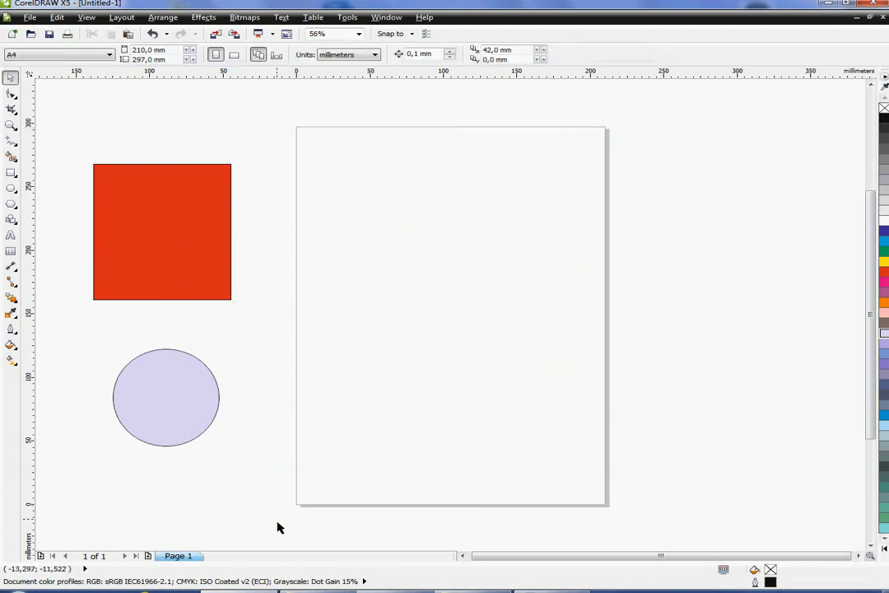
- Move the red rectangle and the lavender ellipse onto the page, one above the other, and select the rectangle
left_click_drag(164, 260, 428, 246)
left_click_drag(175, 397, 448, 378)
left_click(503, 340)
left_click(436, 395)
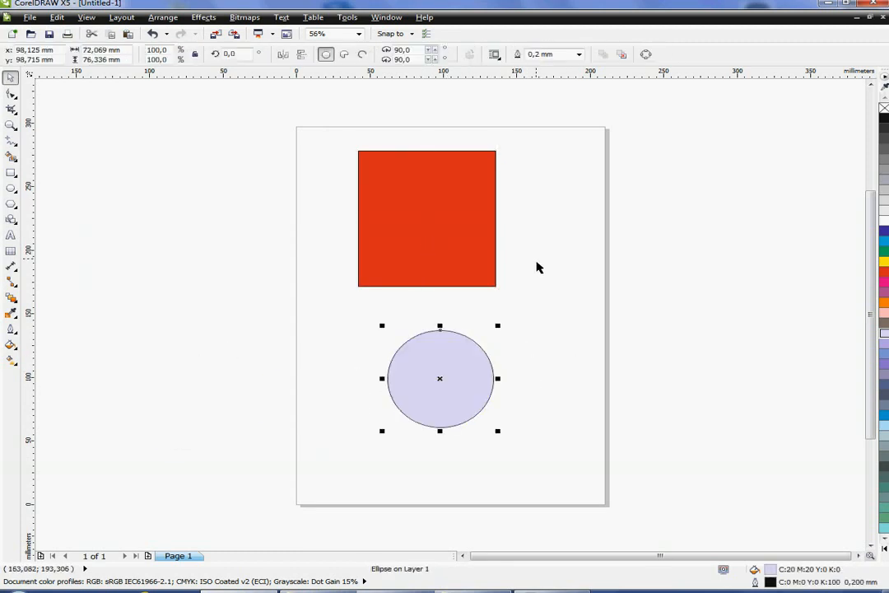
left_click(476, 226)
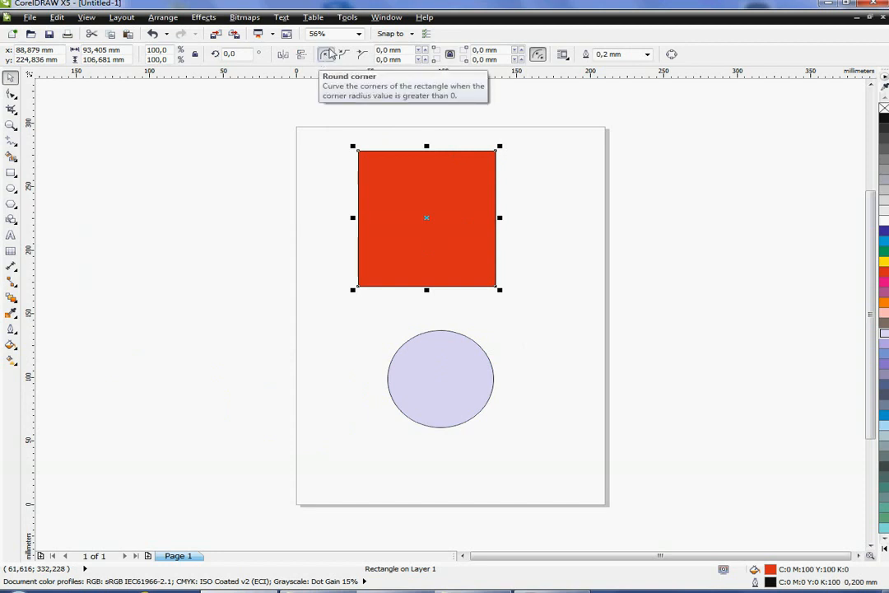
- Round the red rectangle's corners, trying a corner radius of 10 mm and then 50 mm
left_click(325, 55)
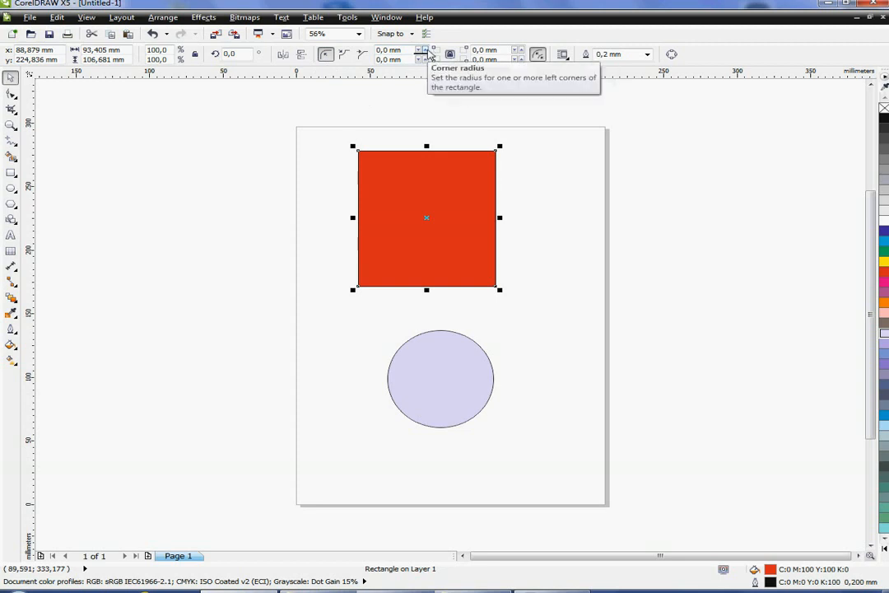
left_click(406, 52)
type("10")
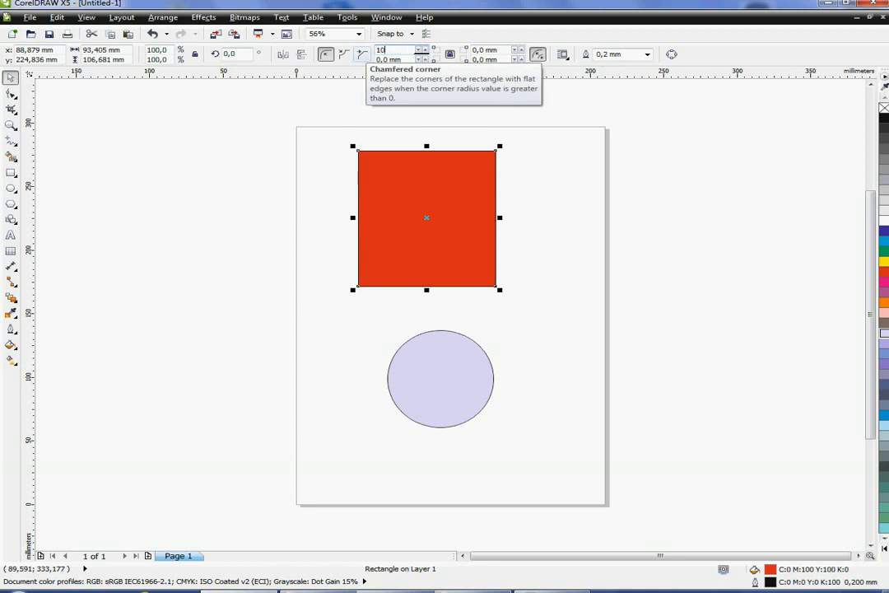
key("Return")
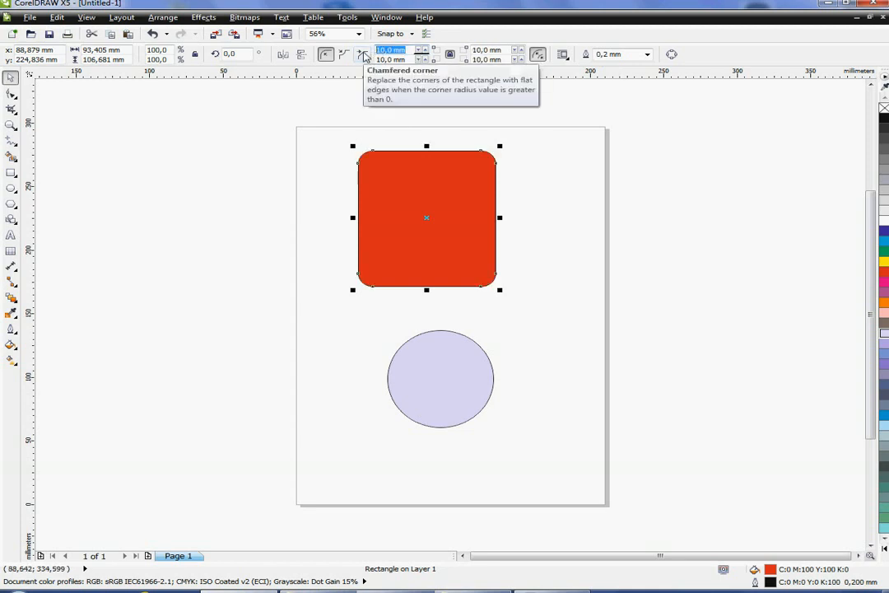
type("50")
key("Return")
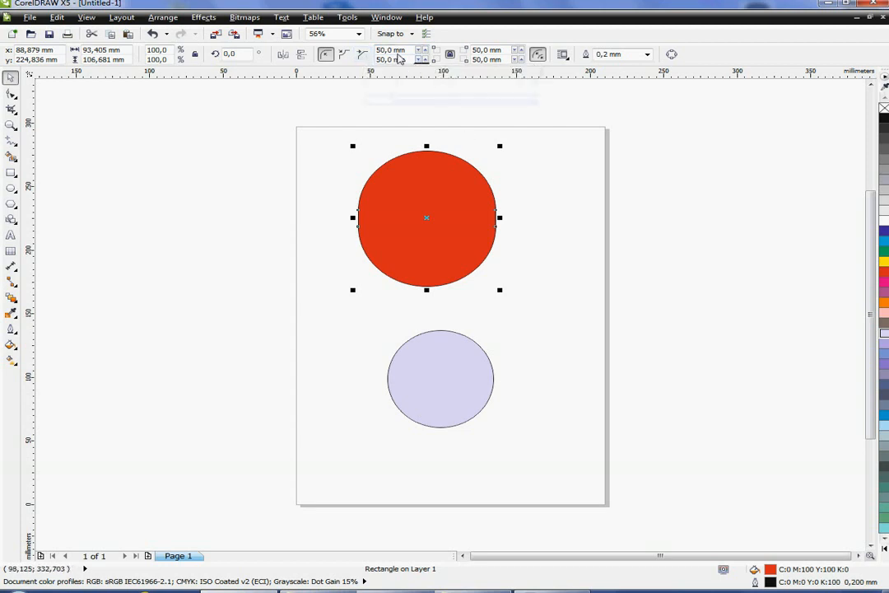
- Set all four corner radii of the rectangle to 25 mm
left_click_drag(405, 50, 375, 51)
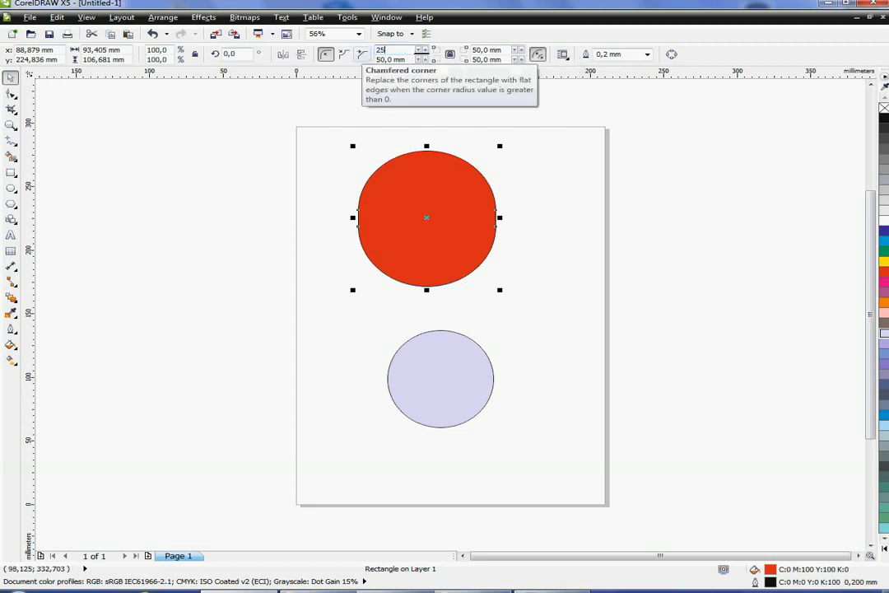
type("25")
key("Return")
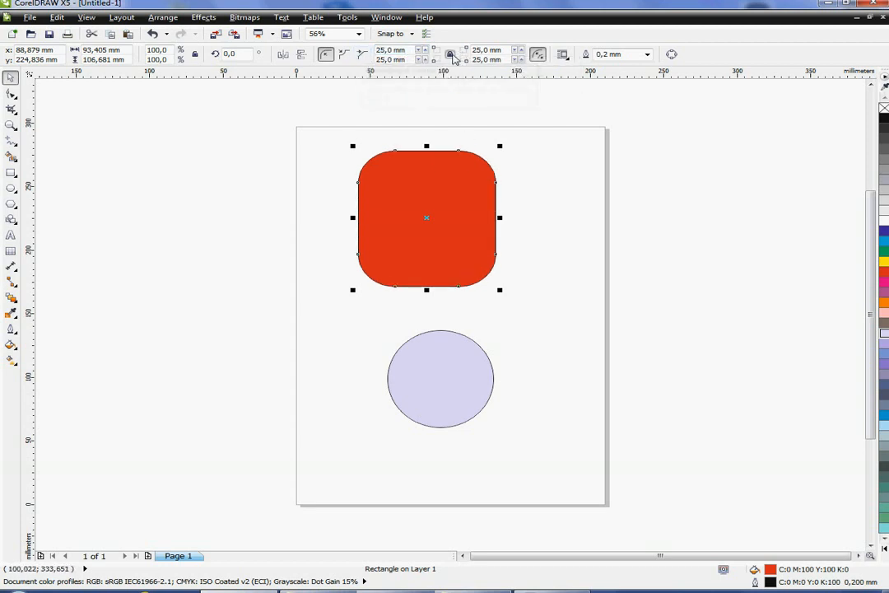
- Unlock the corner radii and set the top-left corner radius to 100 mm
left_click_drag(410, 55, 376, 52)
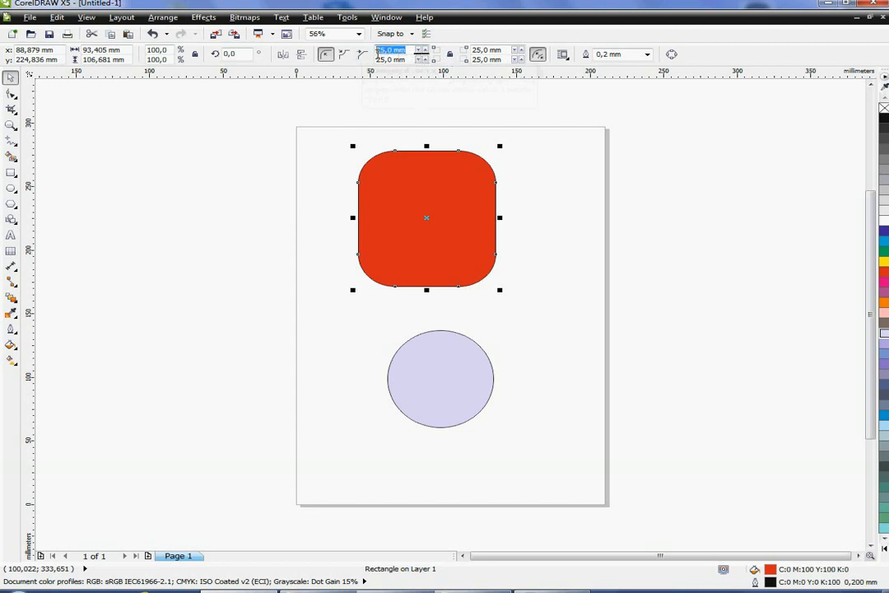
type("100")
key("Return")
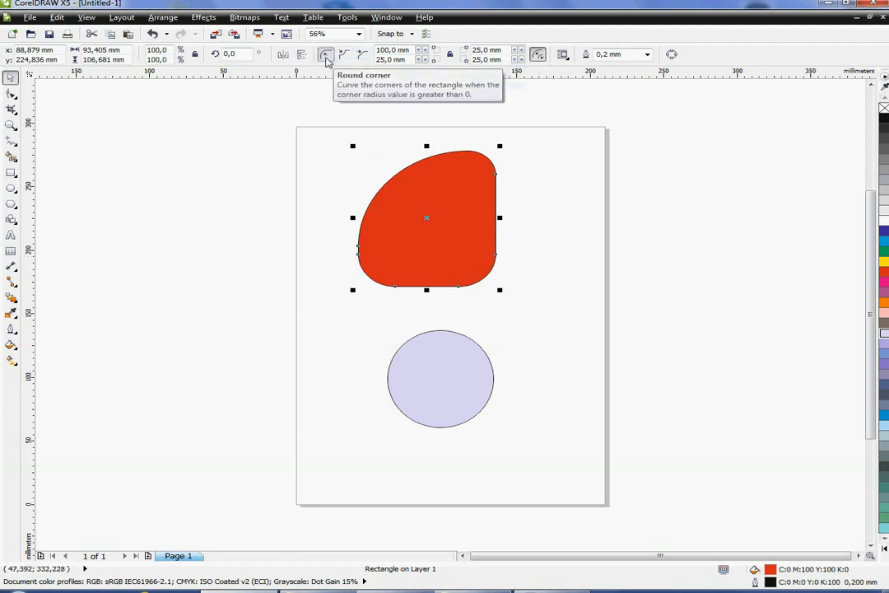
- Change the rectangle's corner style to scalloped and then to chamfered
left_click(343, 56)
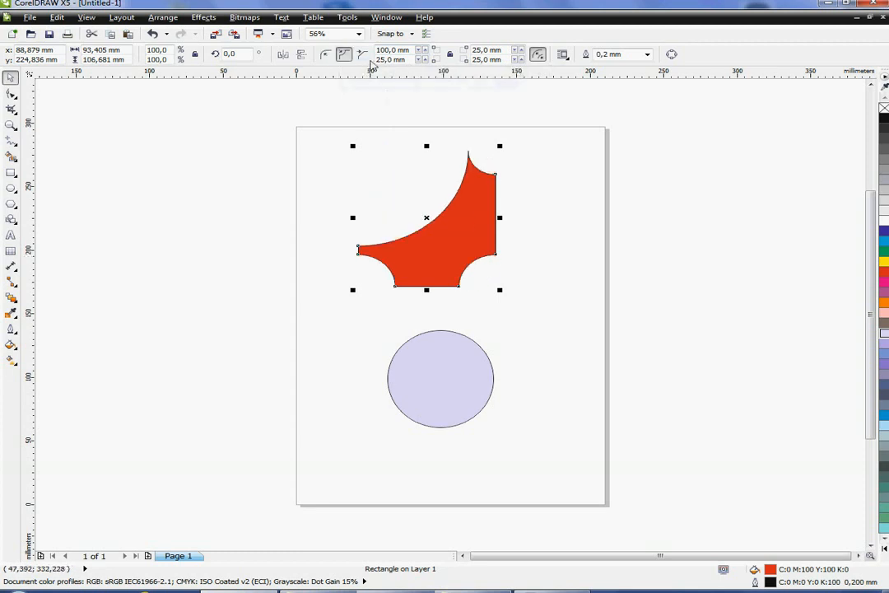
left_click(363, 54)
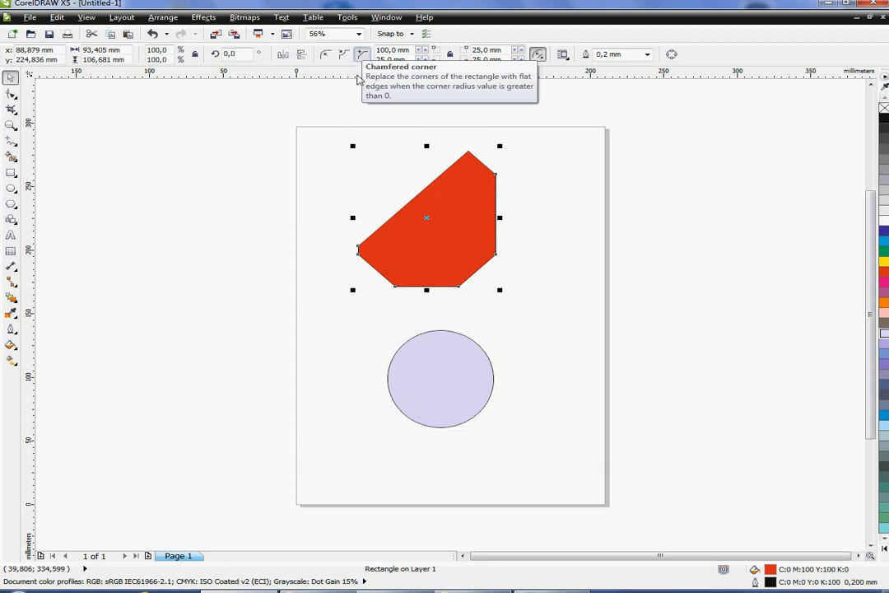
- Nudge the chamfered shape up and left and set its outline width to 2.5 mm
left_click_drag(464, 235, 444, 218)
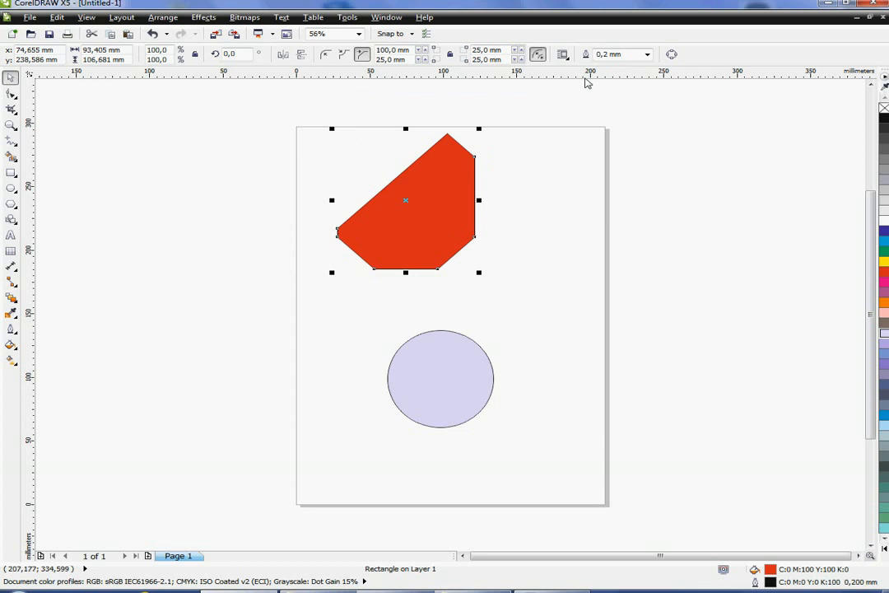
left_click(646, 55)
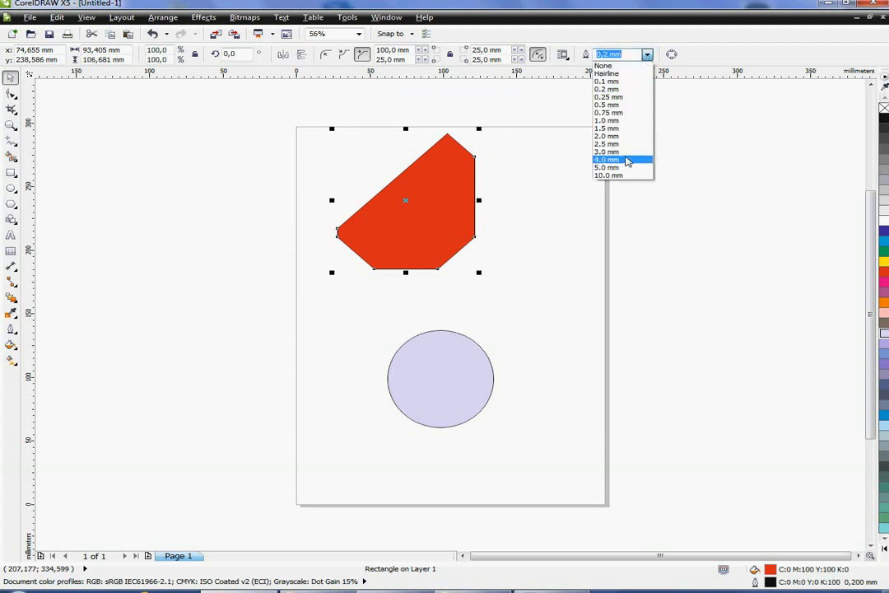
left_click(624, 145)
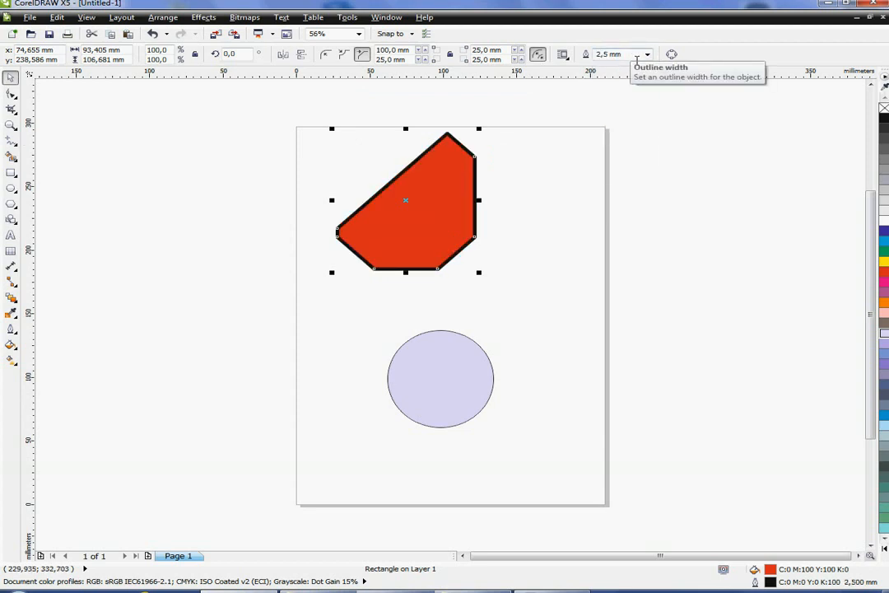
- Set the shape's outline width to 25 mm
left_click(609, 54)
type("25")
key("Return")
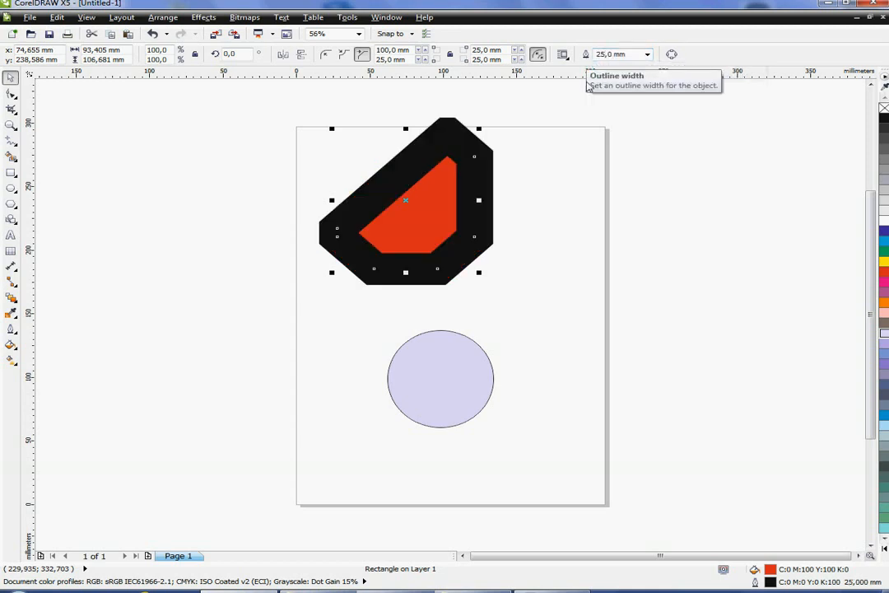
- Set the shape's outline width to 10 mm
left_click_drag(635, 61, 595, 62)
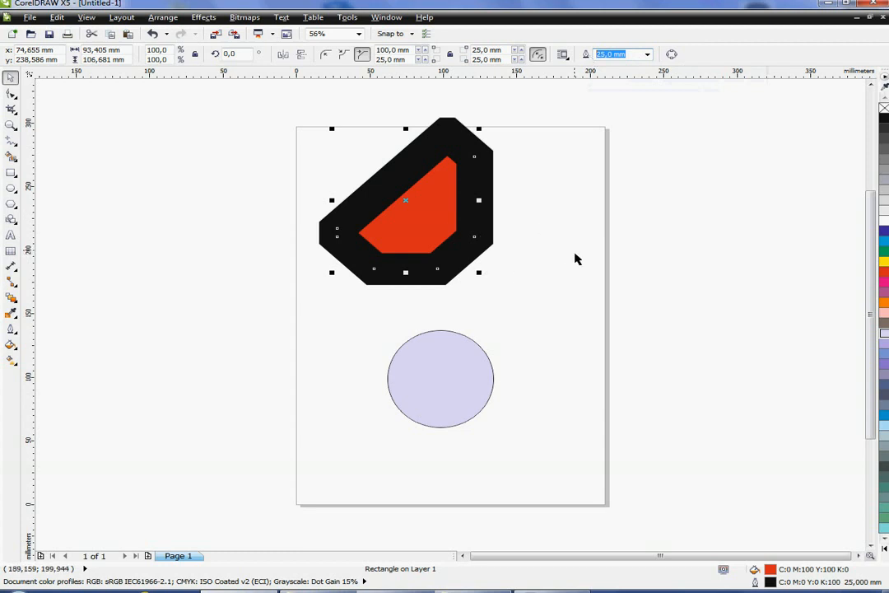
type("10")
key("Return")
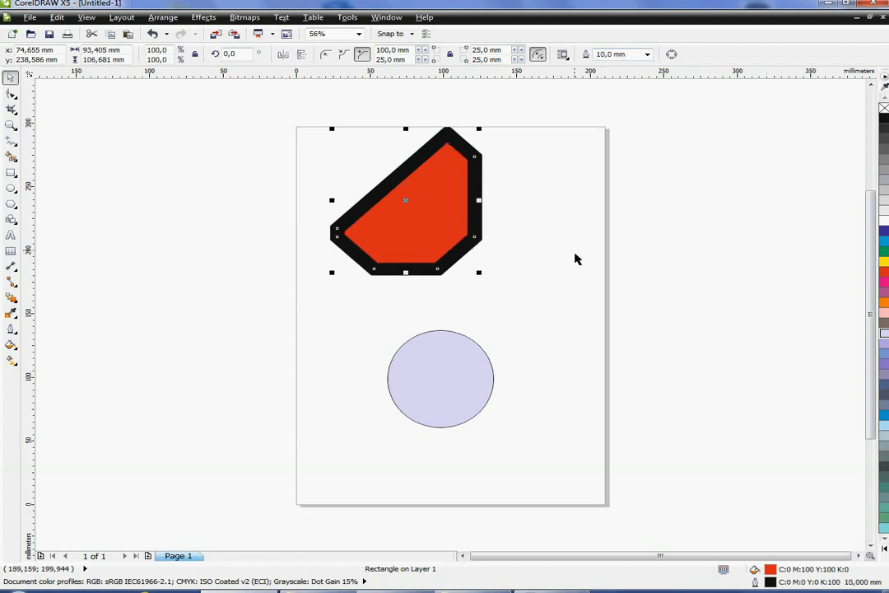
- Enlarge the lavender ellipse to about 111 × 118 mm and move it under the chamfered shape
left_click(453, 391)
left_click_drag(500, 326, 579, 294)
left_click_drag(472, 371, 429, 388)
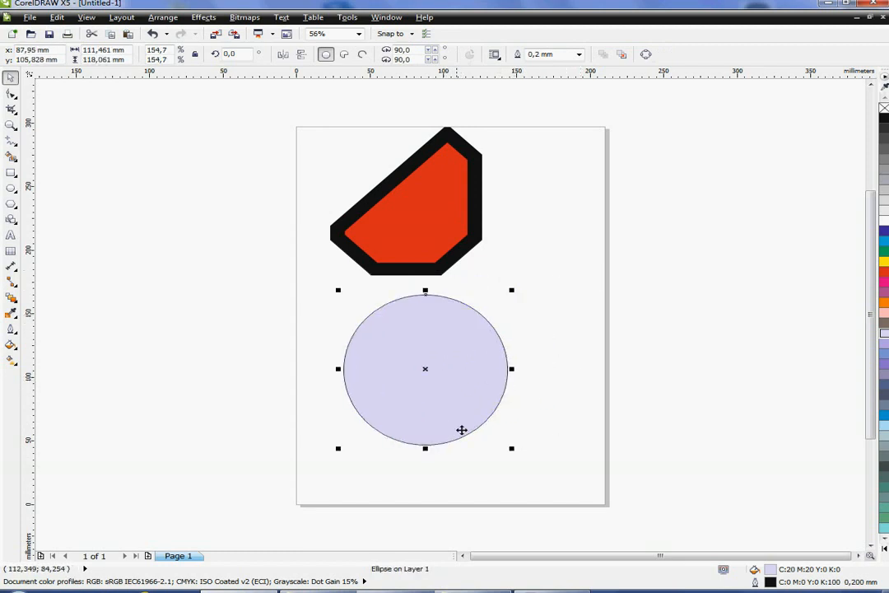
- Stretch the ellipse to about 79 × 182 mm and move it to the page's right side
left_click_drag(425, 449, 425, 529)
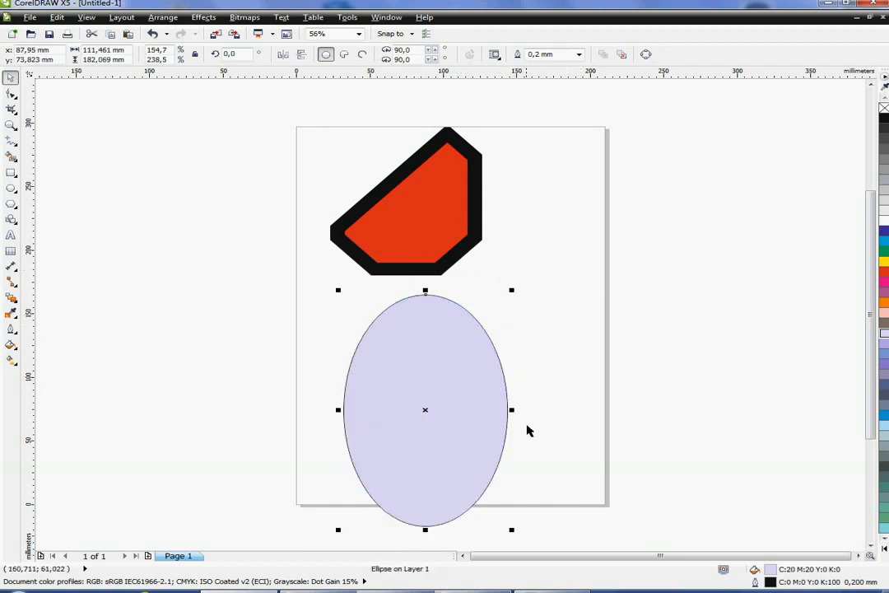
left_click_drag(517, 412, 569, 379)
left_click(554, 414)
left_click(404, 430)
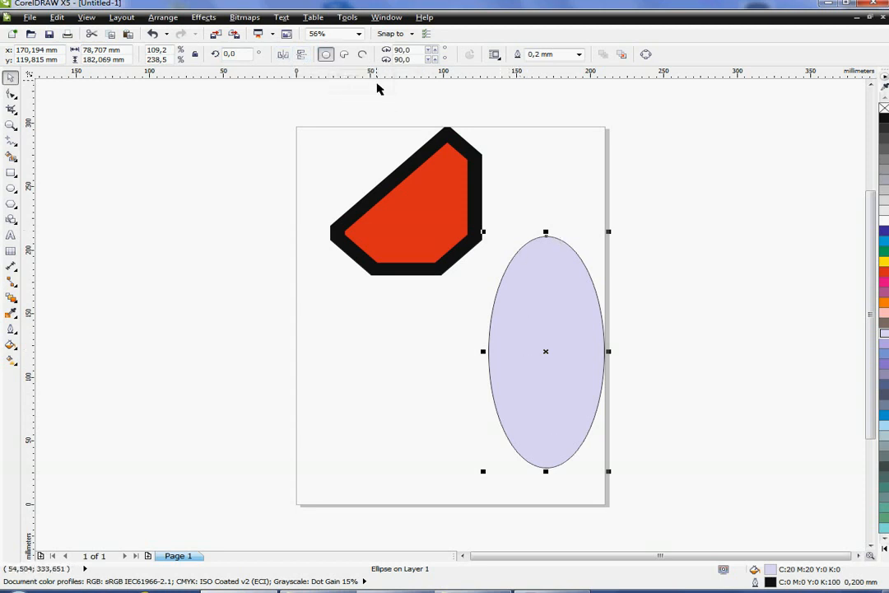
- Switch the ellipse between pie, arc and ellipse styles, ending as a pie
left_click(344, 54)
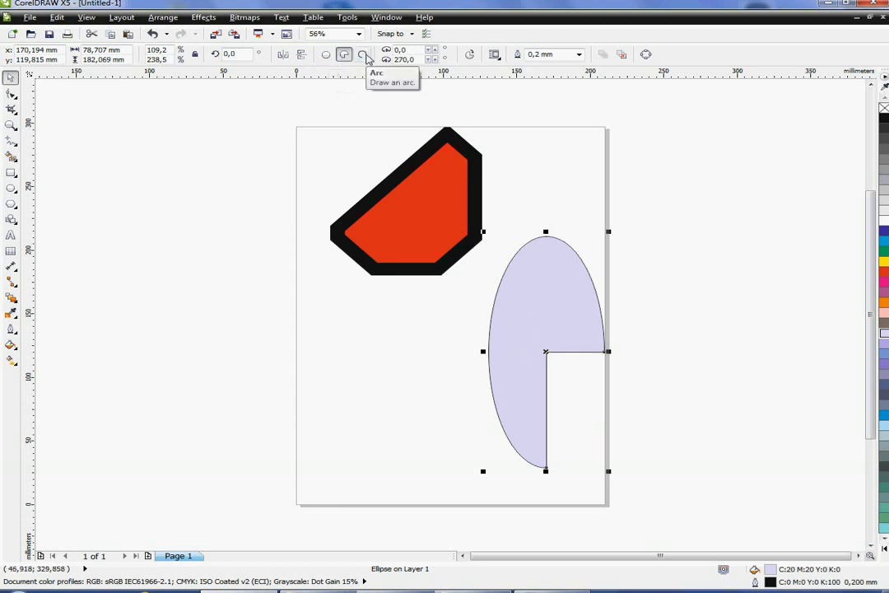
left_click(363, 55)
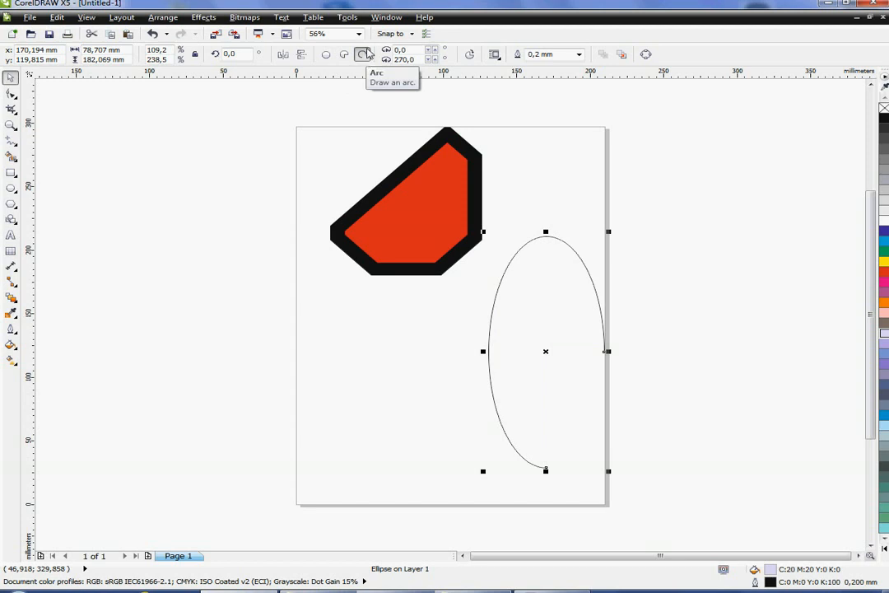
left_click(346, 55)
left_click(326, 54)
left_click(345, 54)
left_click(326, 54)
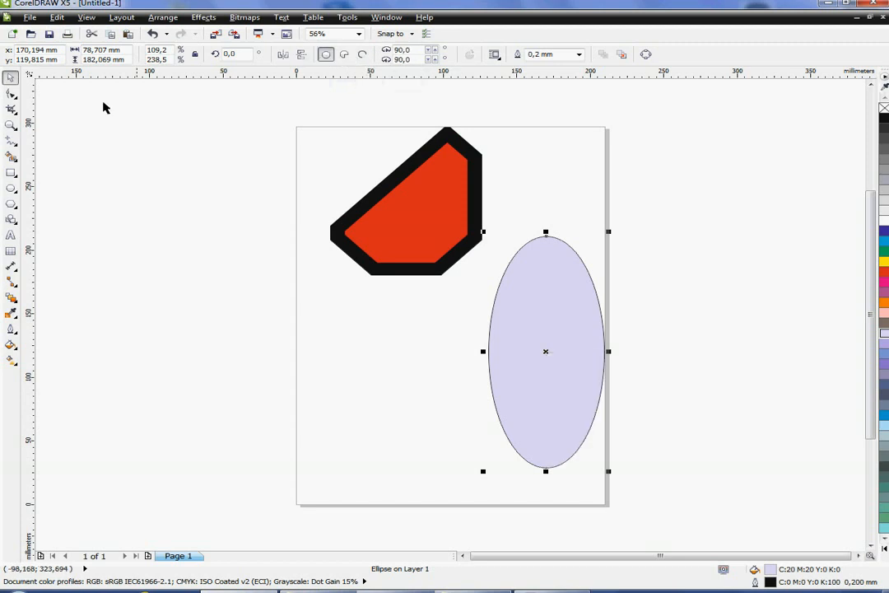
left_click(345, 54)
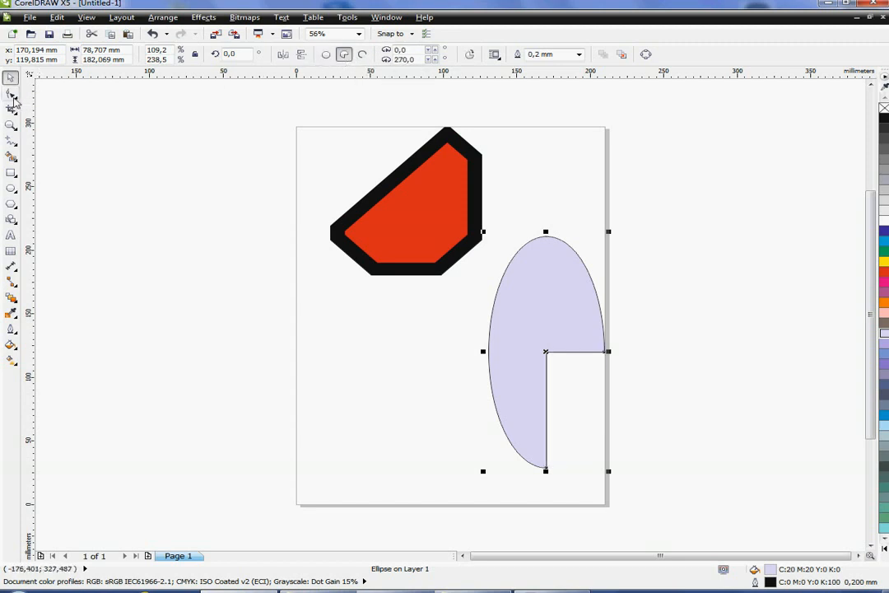
- With the Shape tool, drag the pie's node to set its start angle to about 358°
left_click(10, 93)
left_click_drag(605, 354, 665, 277)
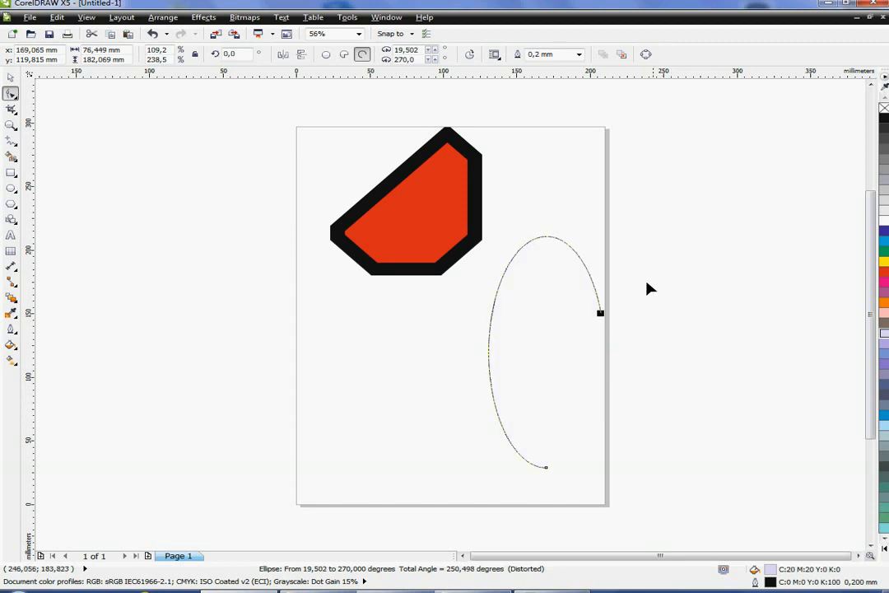
left_click_drag(600, 318, 575, 357)
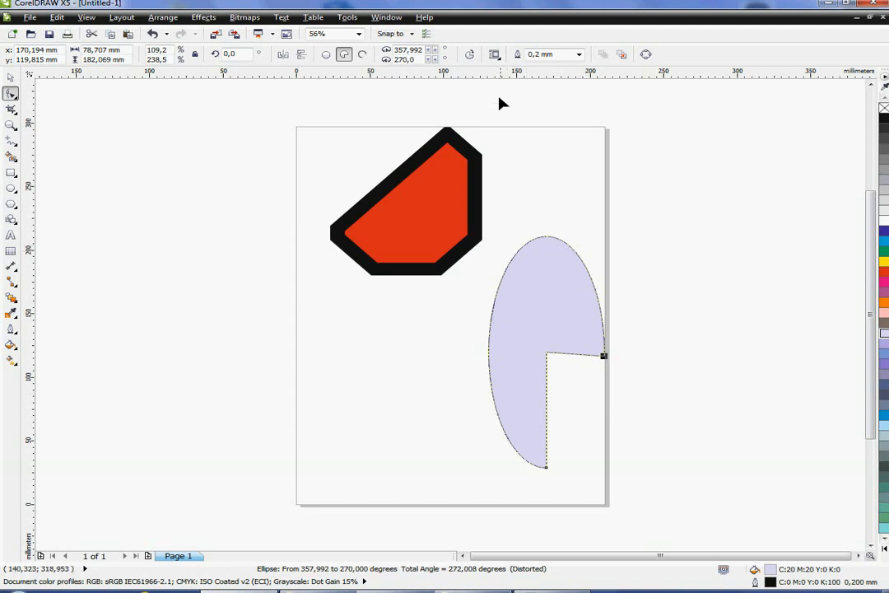
- Toggle the pie's direction between clockwise and counterclockwise and back
left_click(472, 57)
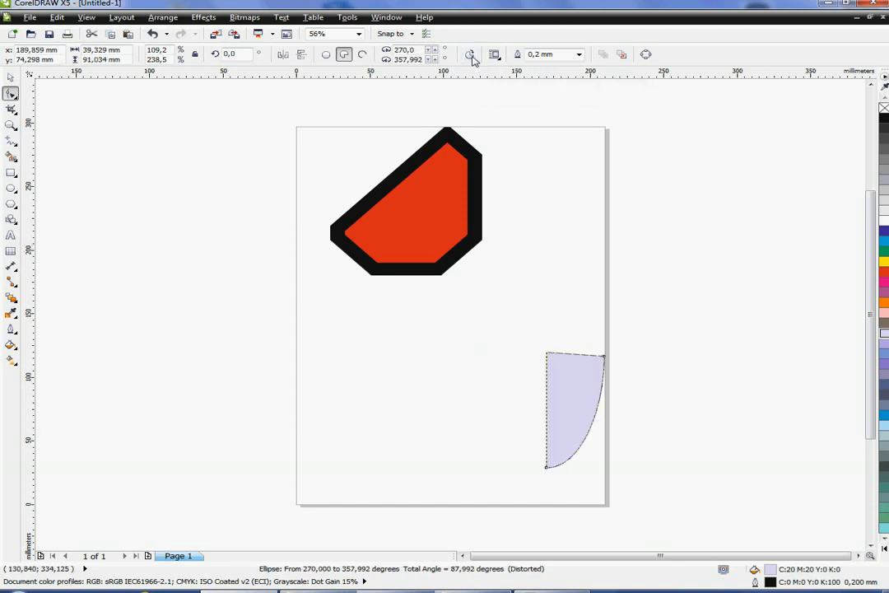
left_click(472, 57)
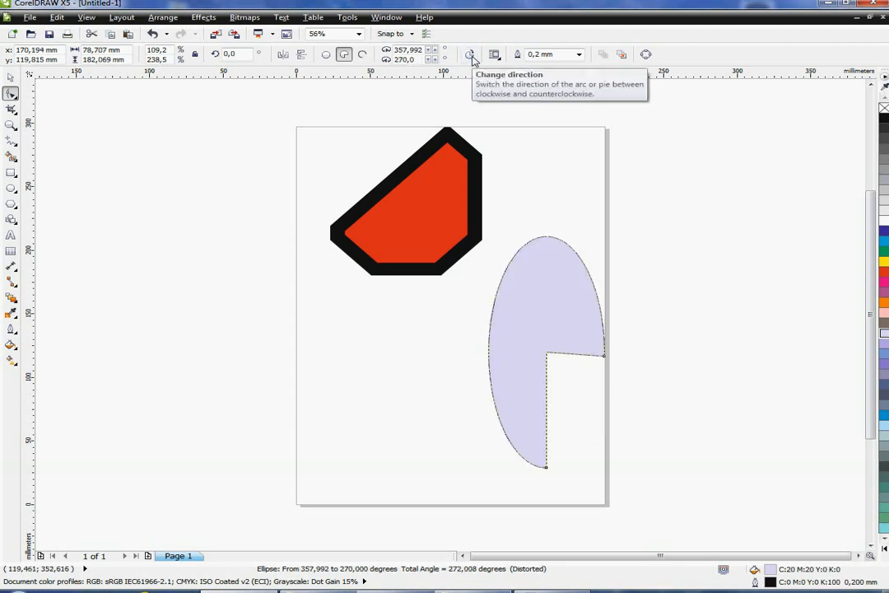
left_click(473, 59)
left_click(473, 59)
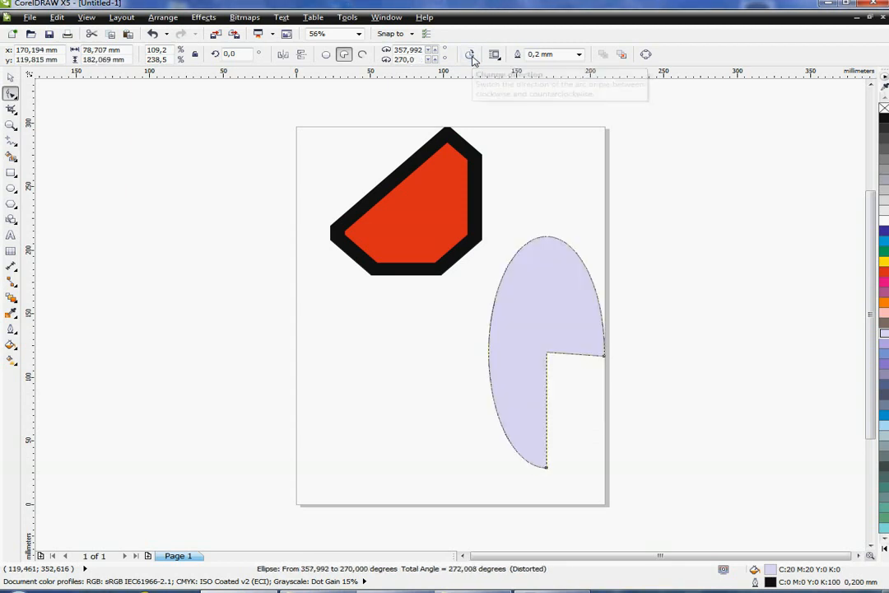
- Reduce the chamfered shape's outline width and reposition it and the pie shape on the page
left_click(11, 77)
left_click(97, 210)
left_click_drag(426, 229, 208, 238)
left_click(647, 55)
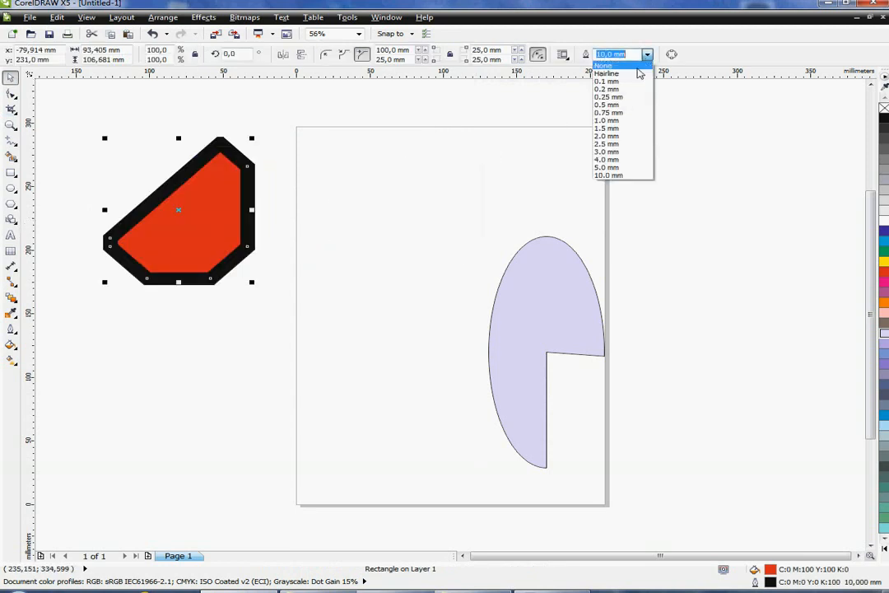
left_click(527, 117)
left_click_drag(232, 246, 422, 224)
left_click_drag(528, 334, 510, 290)
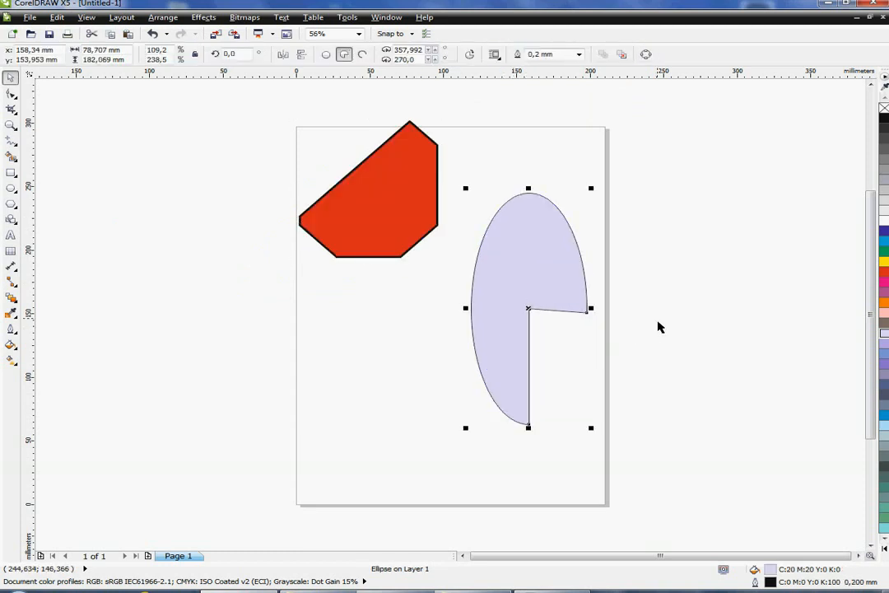
- Draw a rectangle about 96 × 134 mm left of the page and fill it pink
left_click(11, 173)
left_click_drag(110, 249, 252, 418)
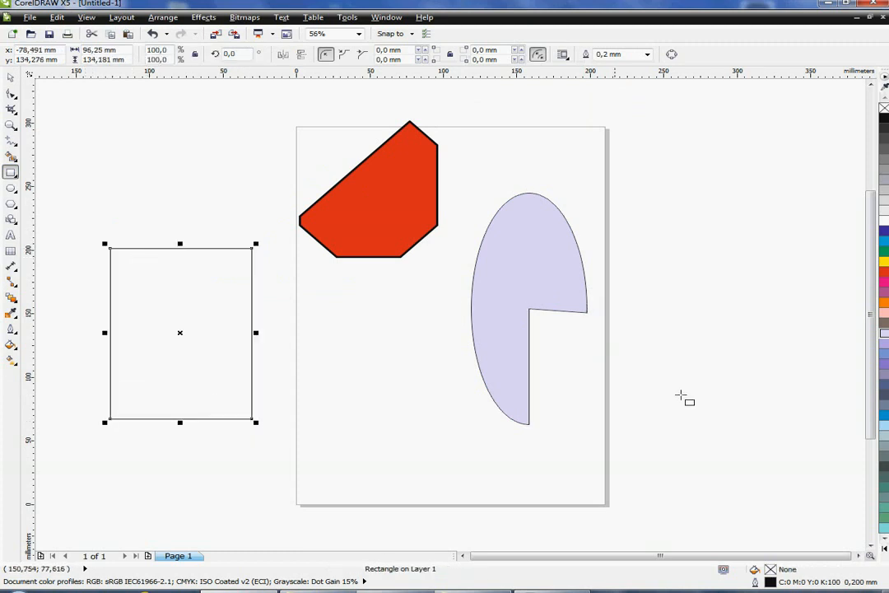
left_click(884, 313)
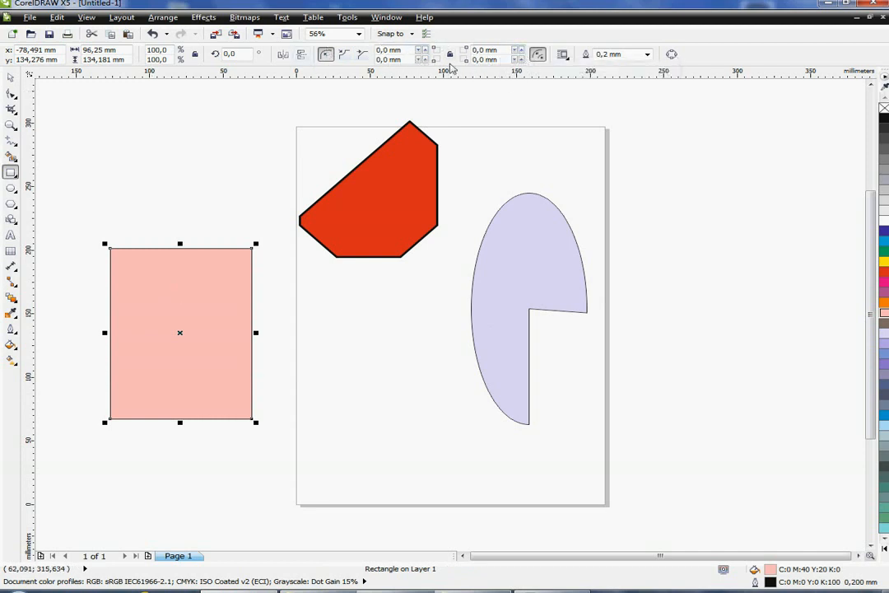
- Convert the pink rectangle to curves
left_click(11, 78)
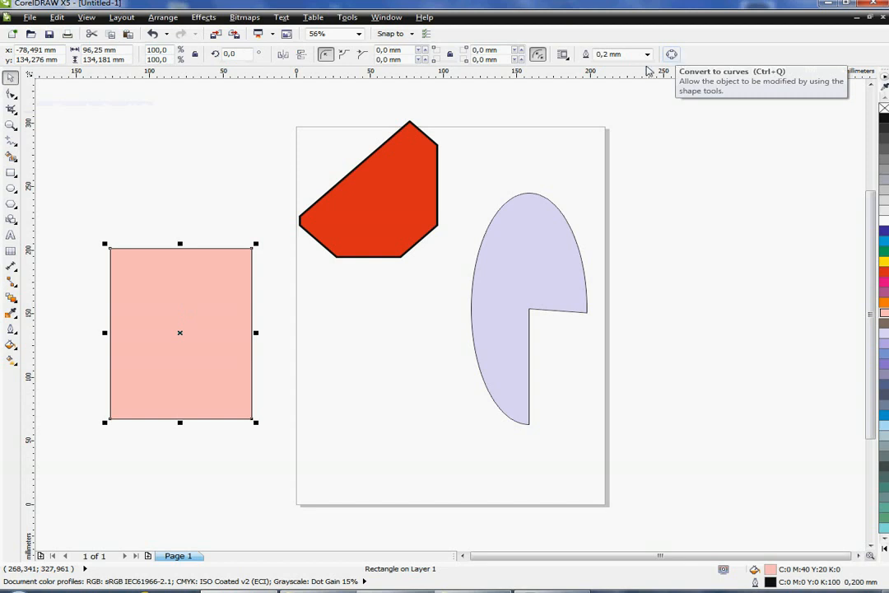
left_click(159, 18)
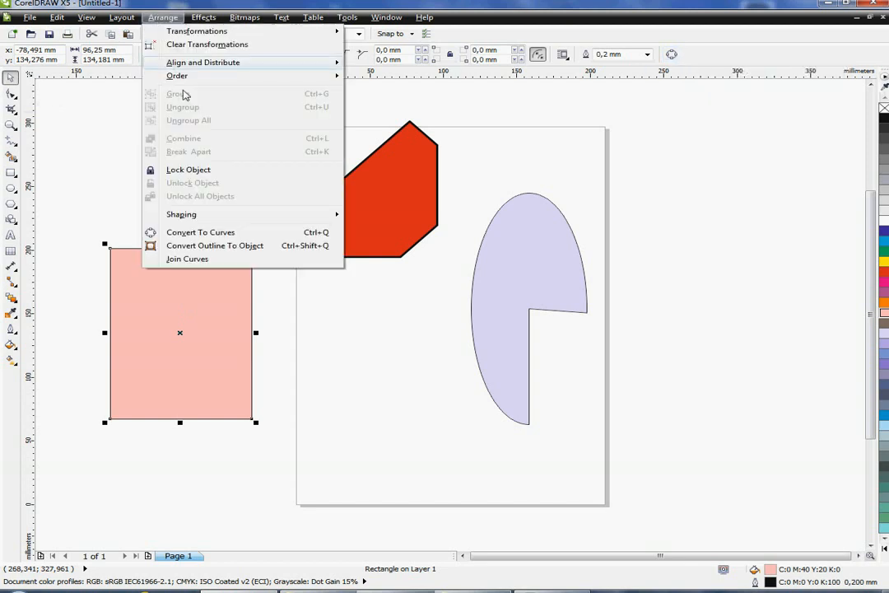
left_click(236, 233)
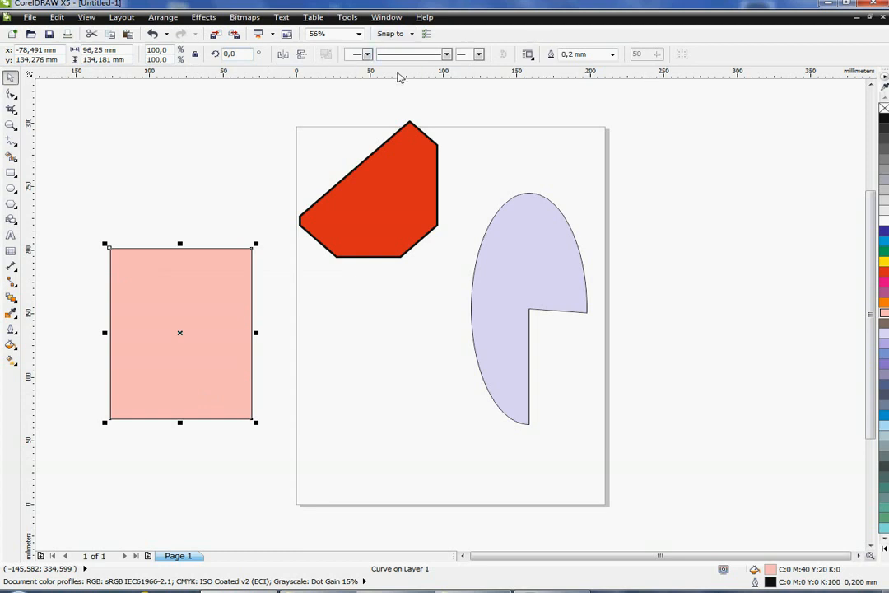
- With the Shape tool, drag three corner nodes of the pink curve outward to distort it into a quadrilateral
left_click(11, 93)
left_click_drag(111, 249, 102, 171)
left_click_drag(253, 249, 257, 186)
left_click_drag(252, 419, 278, 452)
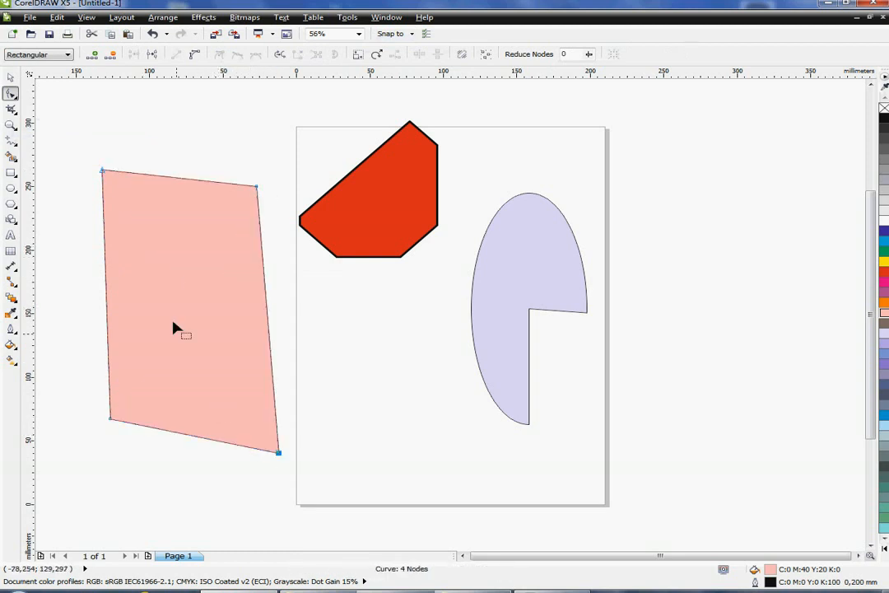
- Add a node on the left edge and one on the right edge, pulling each outward to form a hexagon
double_click(107, 294)
left_click_drag(110, 292, 54, 300)
double_click(265, 298)
left_click_drag(266, 298, 349, 315)
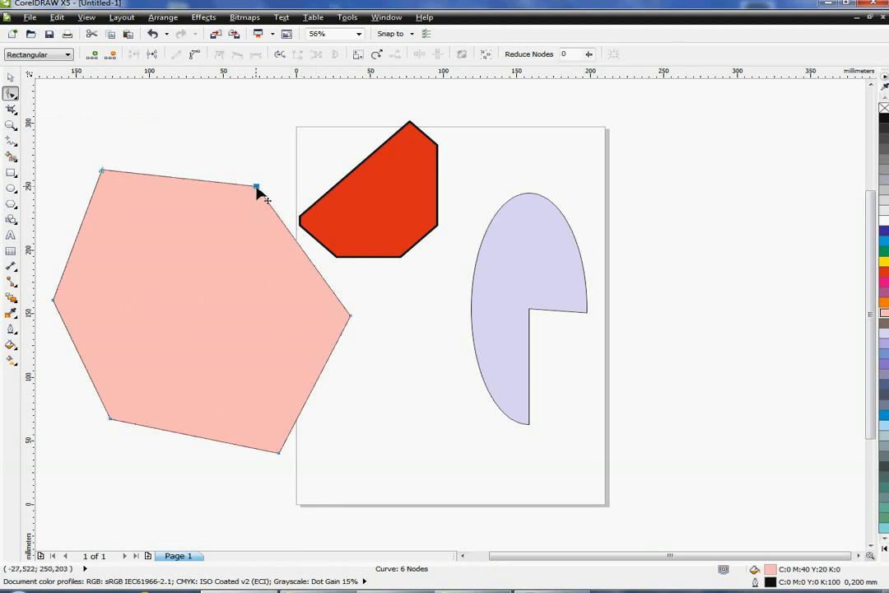
- Delete the upper-right node, then add a new node on the top edge and drag it upward
key("Delete")
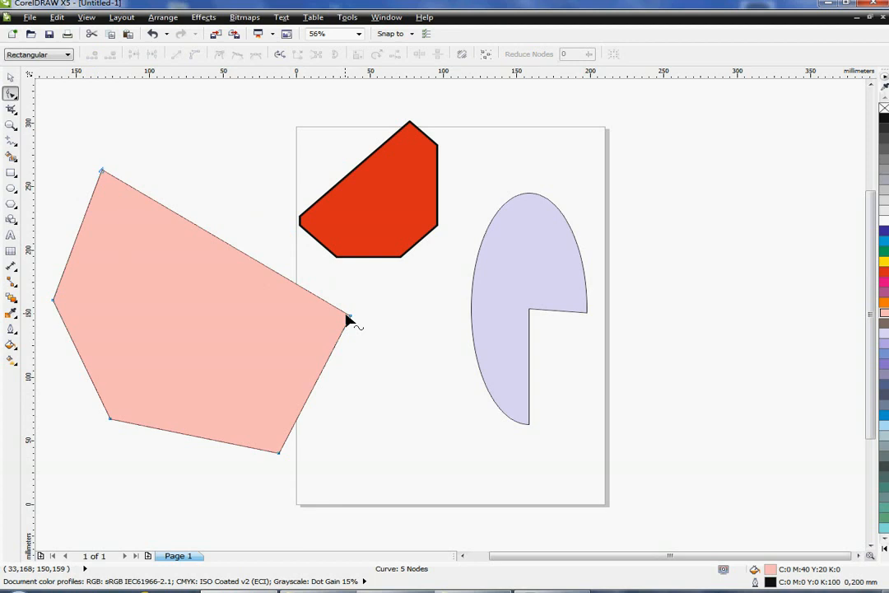
double_click(190, 230)
left_click_drag(190, 229, 233, 148)
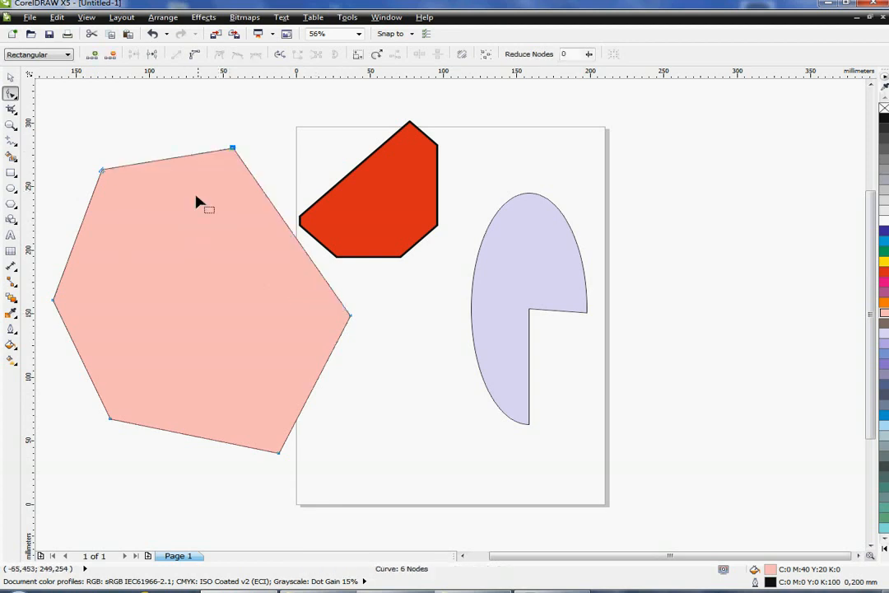
- Draw an ellipse about 127 × 133 mm right of the page and fill it magenta
left_click(12, 189)
left_click_drag(622, 197, 808, 365)
left_click(884, 283)
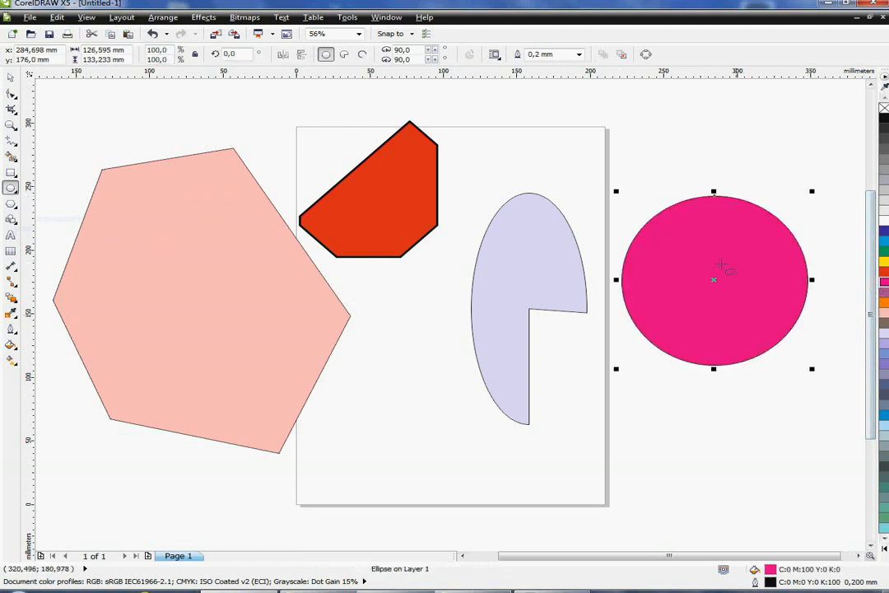
- Drag the ellipse's node with the Shape tool to make a pie shape, then convert it to curves
left_click(11, 93)
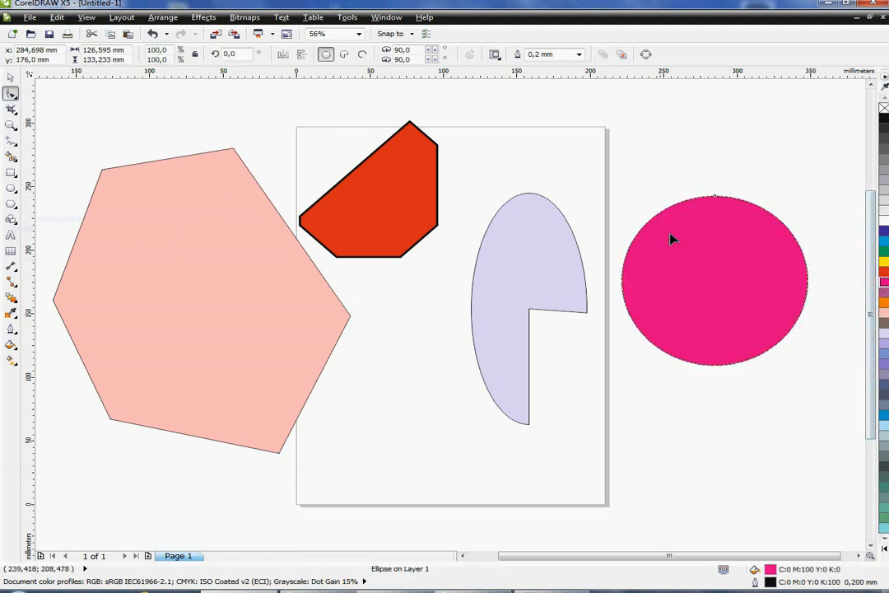
left_click_drag(718, 196, 745, 264)
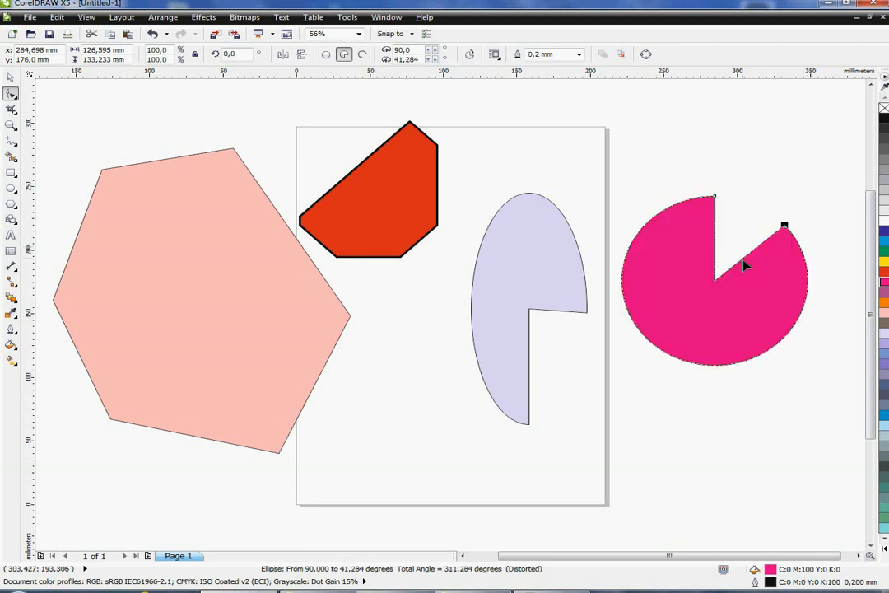
left_click(647, 56)
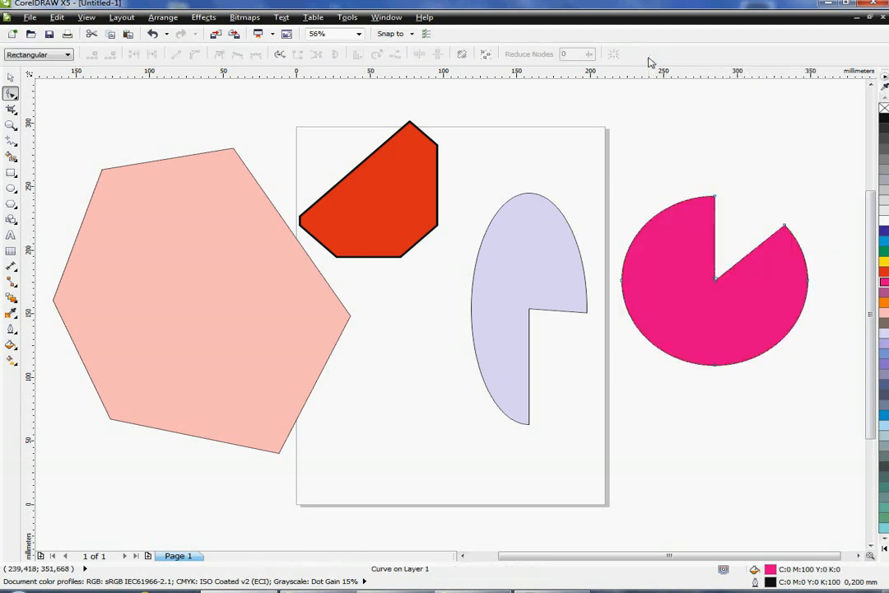
- Reshape the magenta curve by dragging its top, center and right nodes to new positions
left_click_drag(717, 200, 680, 118)
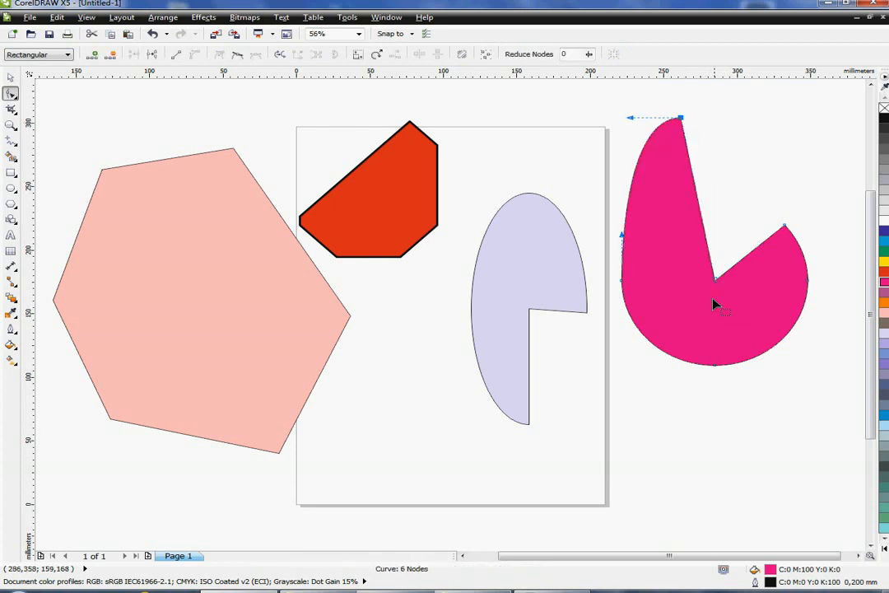
mouse_move(716, 282)
left_mouse_down()
mouse_move(754, 189)
mouse_move(720, 292)
left_mouse_up()
left_click_drag(787, 231, 811, 162)
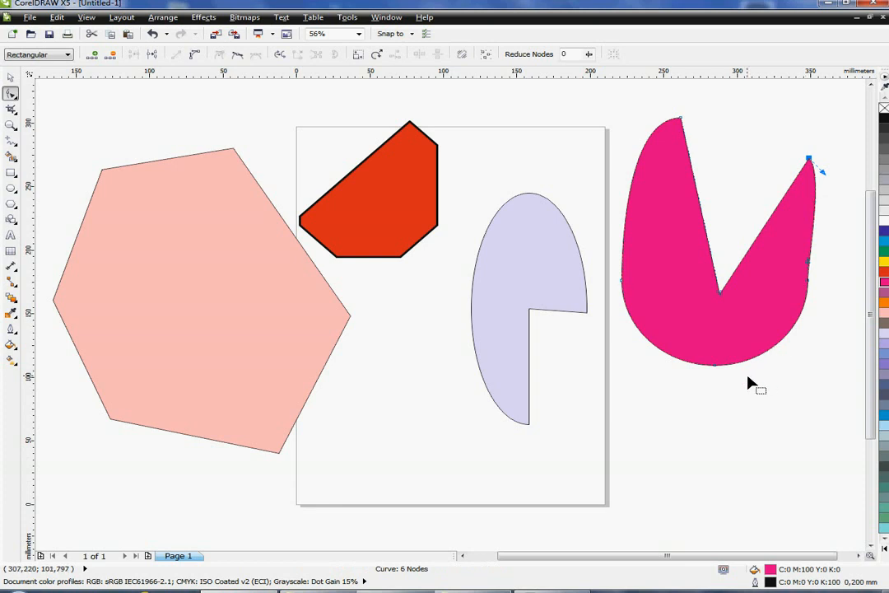
- Select all the shapes on the drawing and delete them
left_click(11, 77)
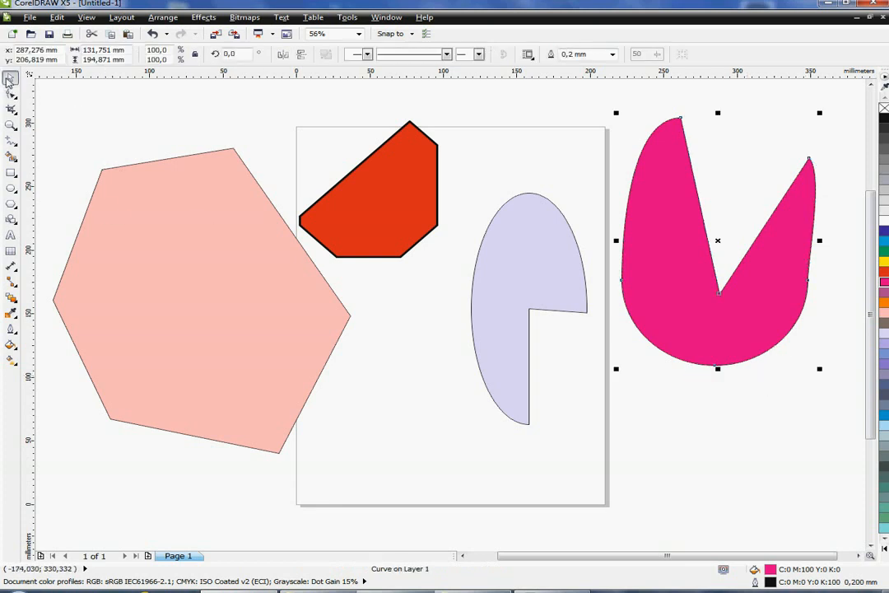
left_click(243, 307)
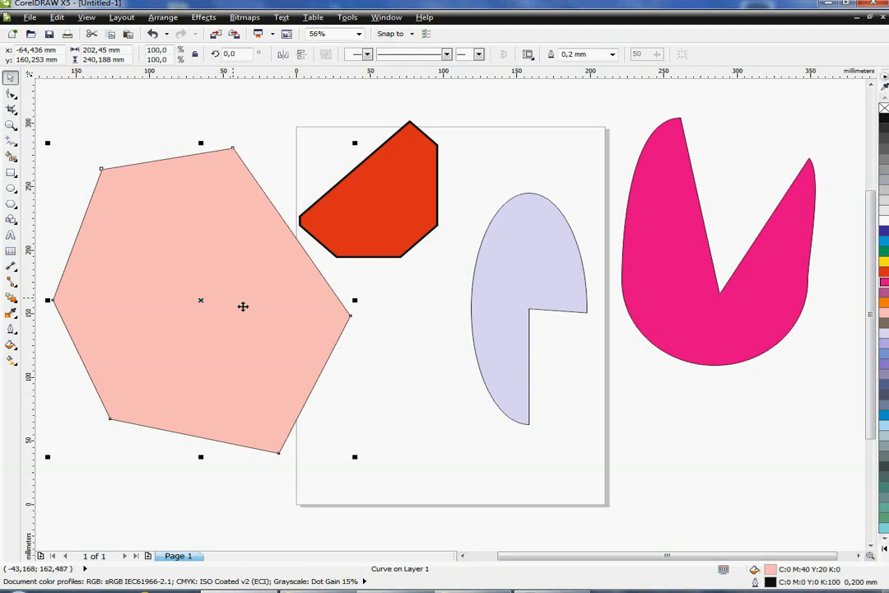
left_click(711, 317)
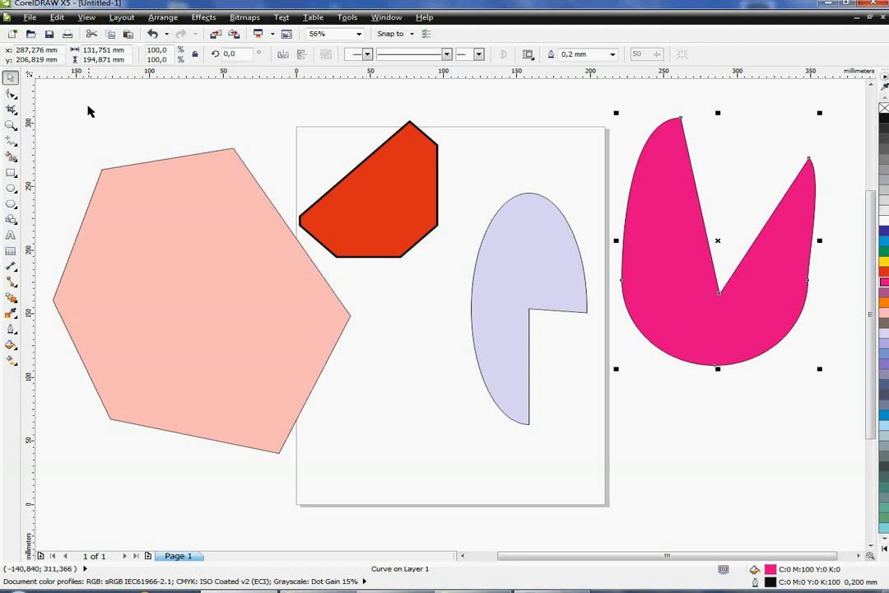
left_click_drag(42, 93, 841, 522)
key("Delete")
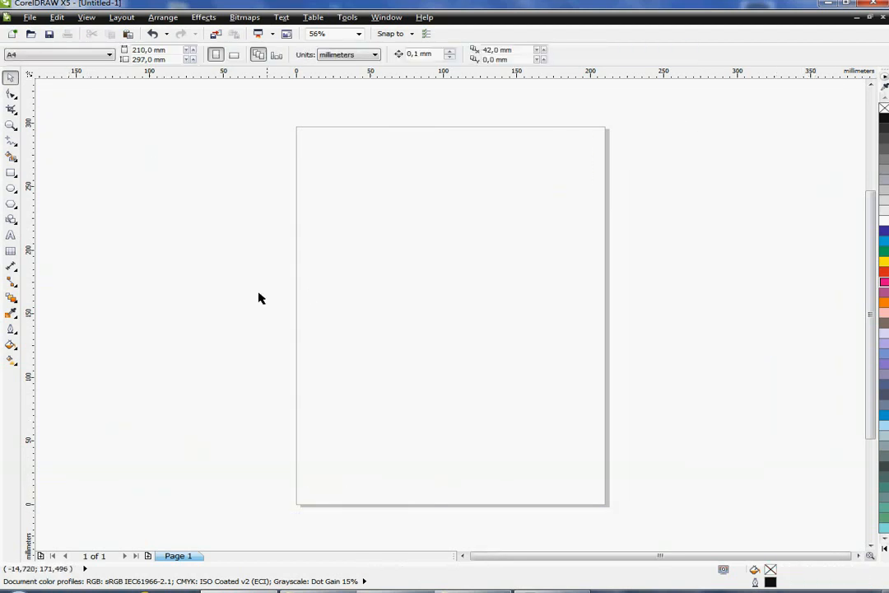
- Draw a rectangle about 93 × 95 mm in the upper left of the page and fill it blue
left_click(11, 173)
mouse_move(319, 187)
left_mouse_down()
mouse_move(426, 298)
mouse_move(456, 308)
left_mouse_up()
left_click(883, 240)
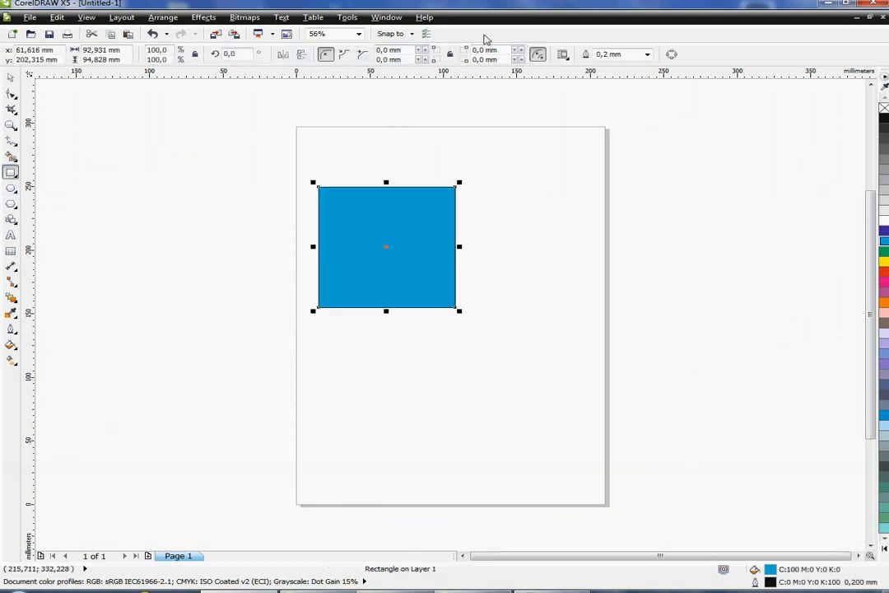
- Convert the blue rectangle to curves and select it with the Pick tool
left_click(539, 54)
left_click(11, 93)
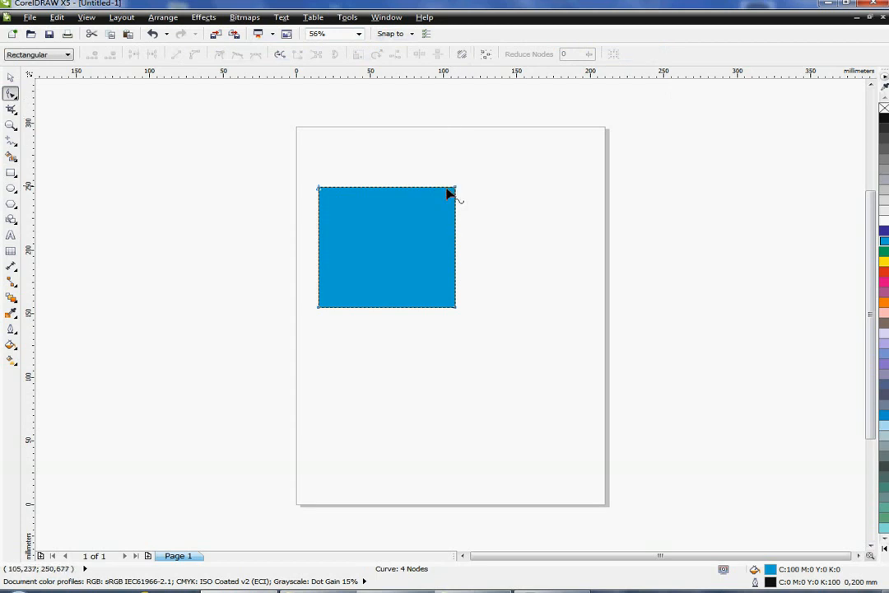
left_click(11, 77)
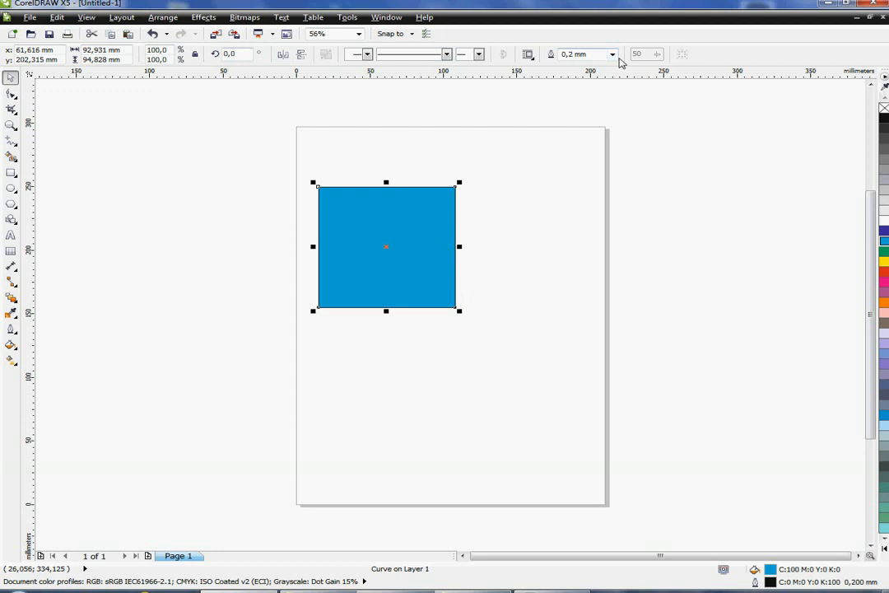
left_click(541, 287)
left_click(436, 276)
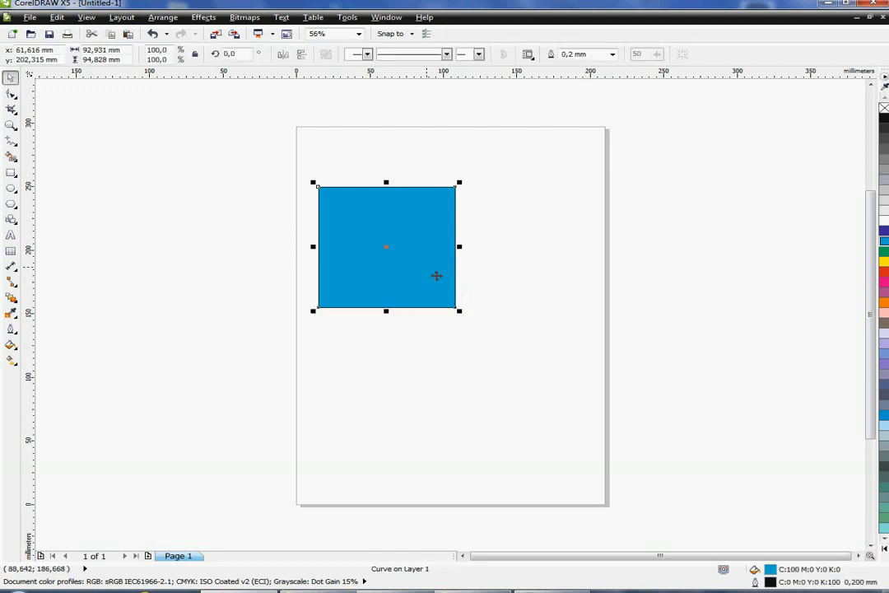